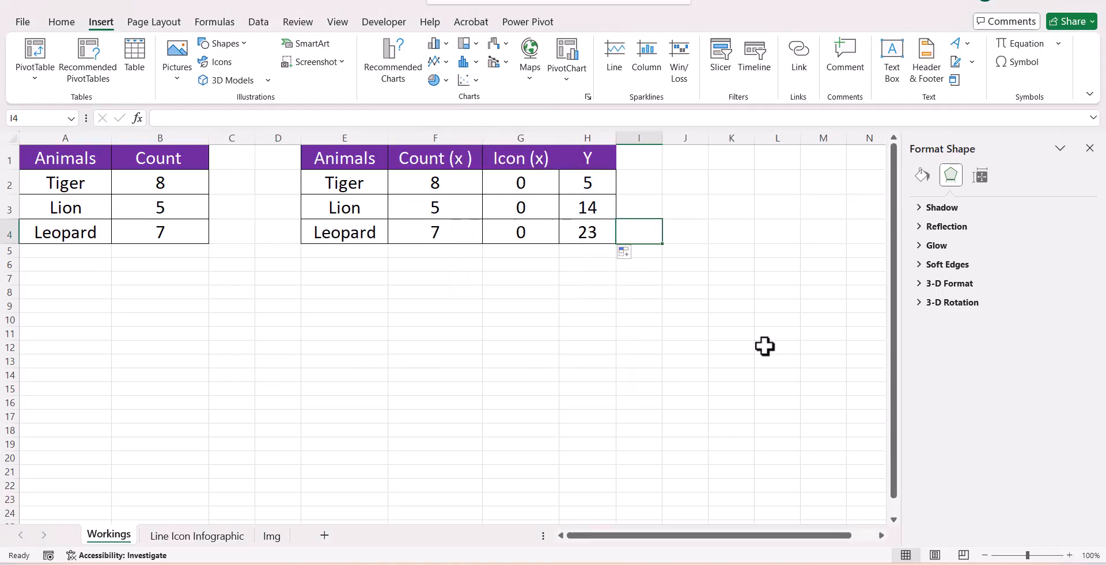
Step: Insert an empty scatter chart from a blank cell and place it below the Count (x), Icon (x) and Y table
left_click(361, 309)
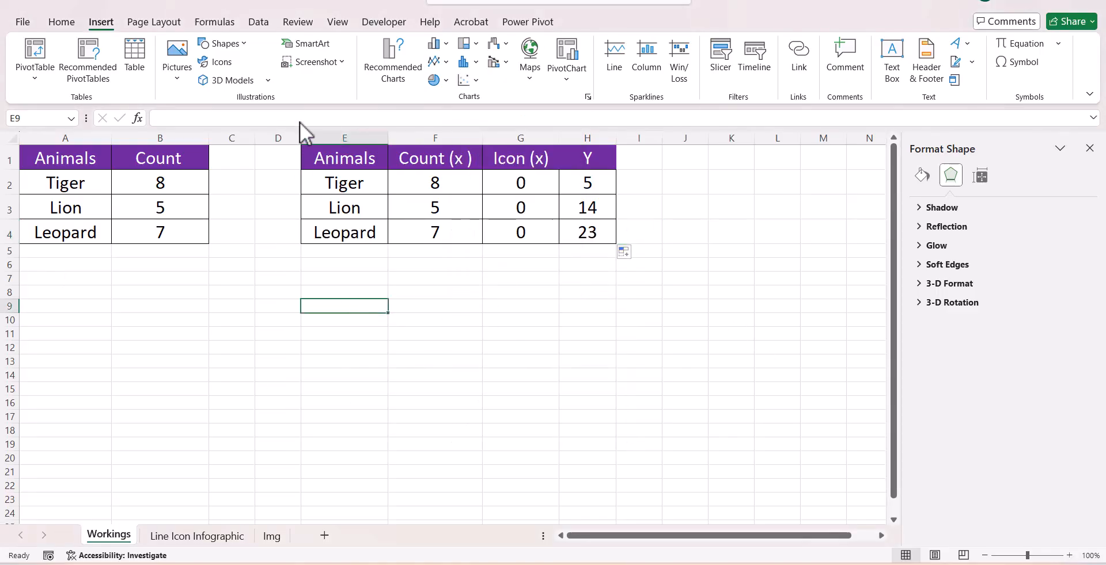
left_click(469, 82)
left_click(477, 131)
left_click_drag(506, 232, 511, 271)
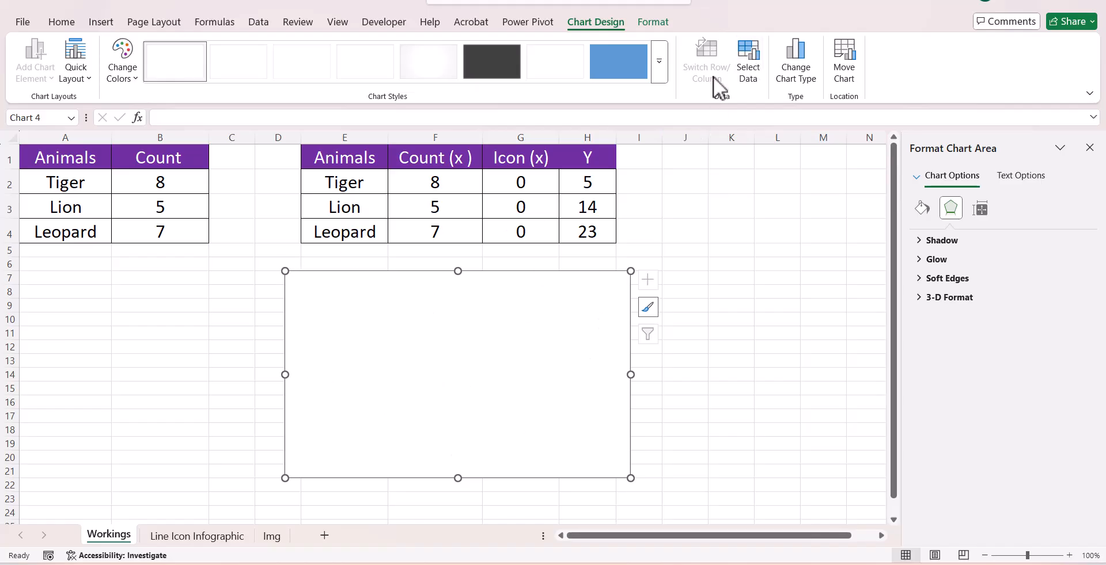
Step: Add a chart data series named from cell F1, with X values F2:F4 and Y values H2:H4
left_click(743, 66)
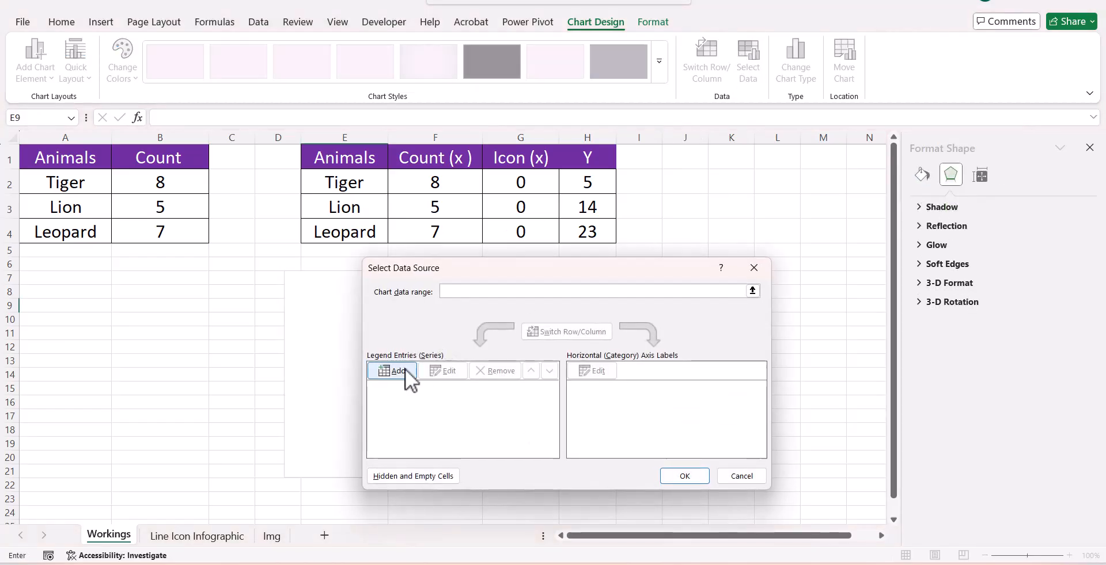
left_click(406, 369)
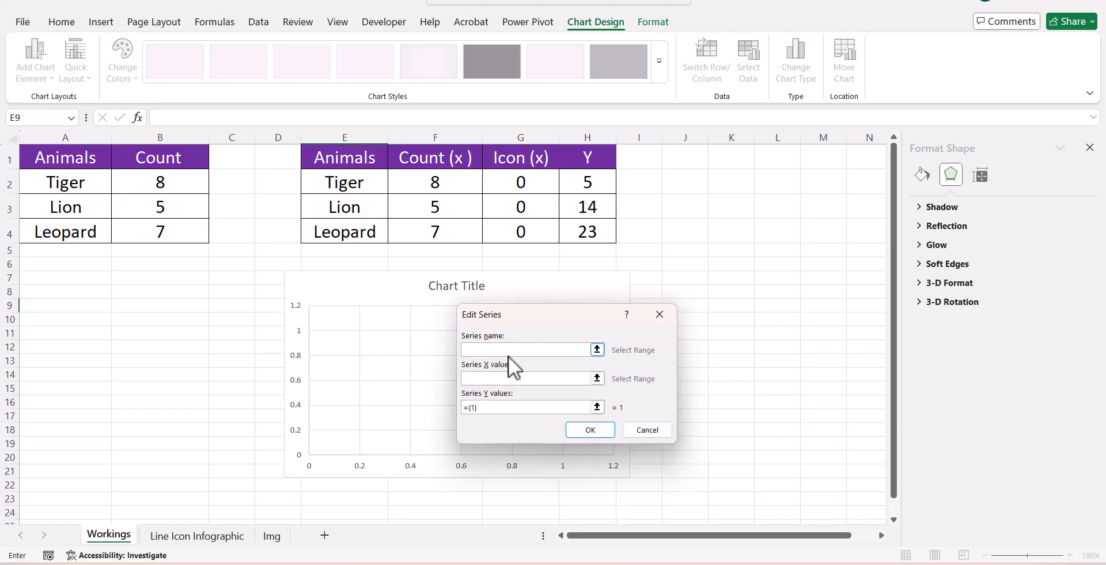
left_click(422, 160)
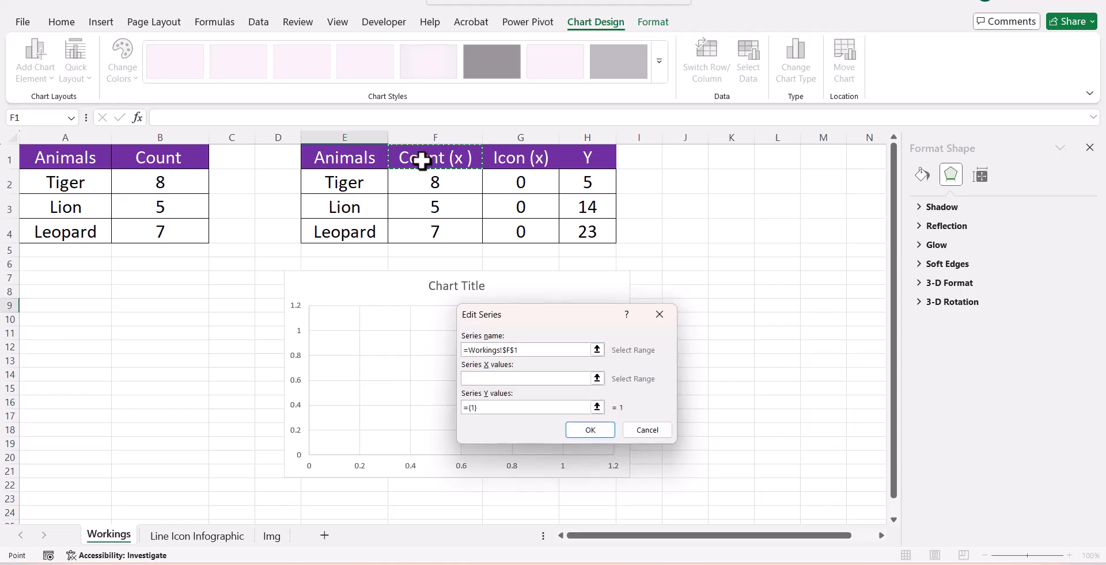
left_click(471, 378)
left_click_drag(442, 195, 447, 229)
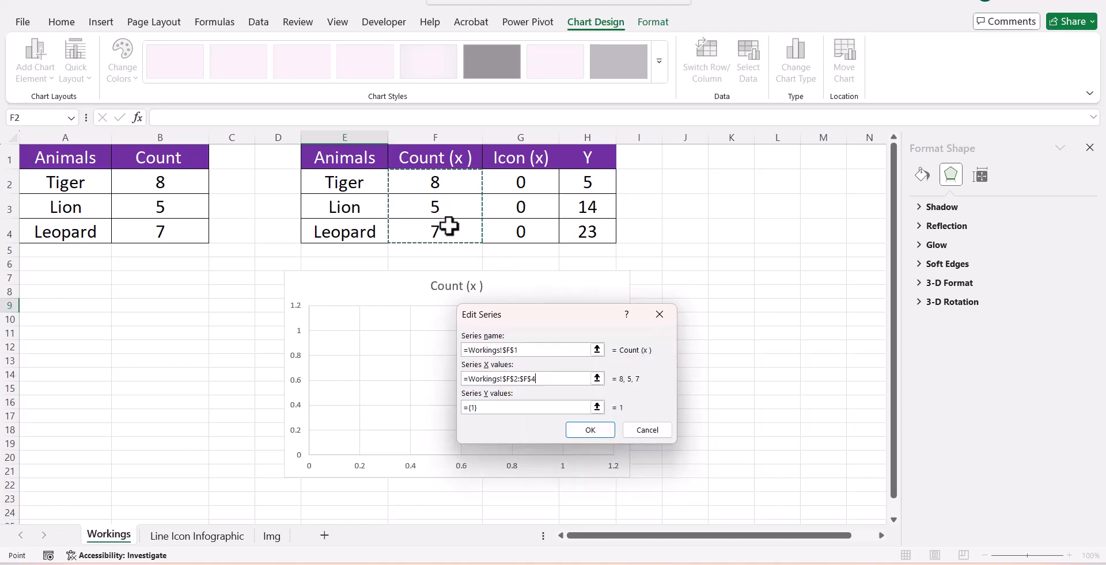
left_click(596, 407)
left_click_drag(572, 179, 580, 228)
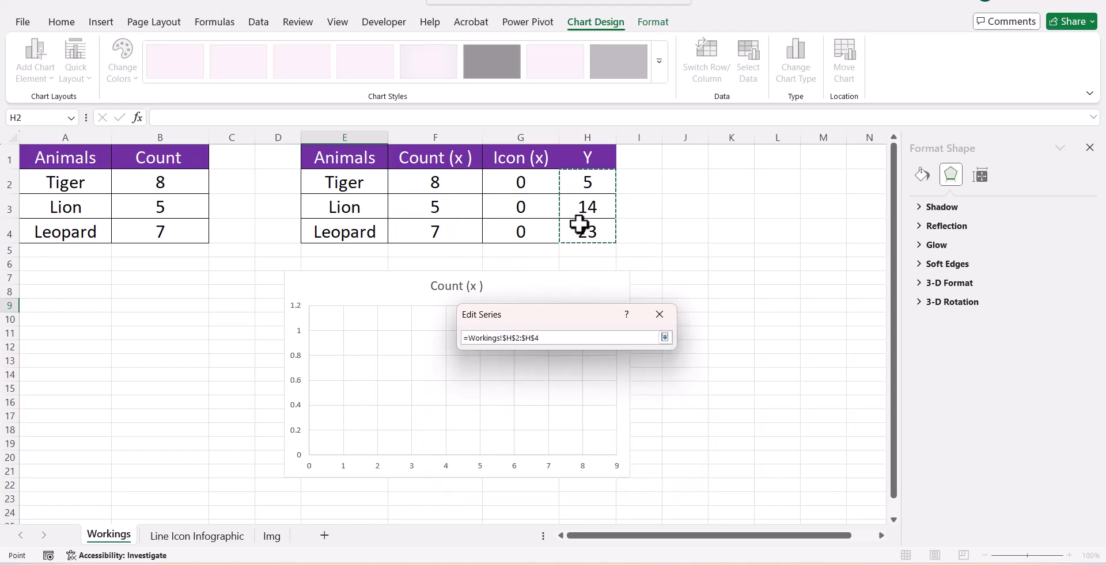
left_click(665, 338)
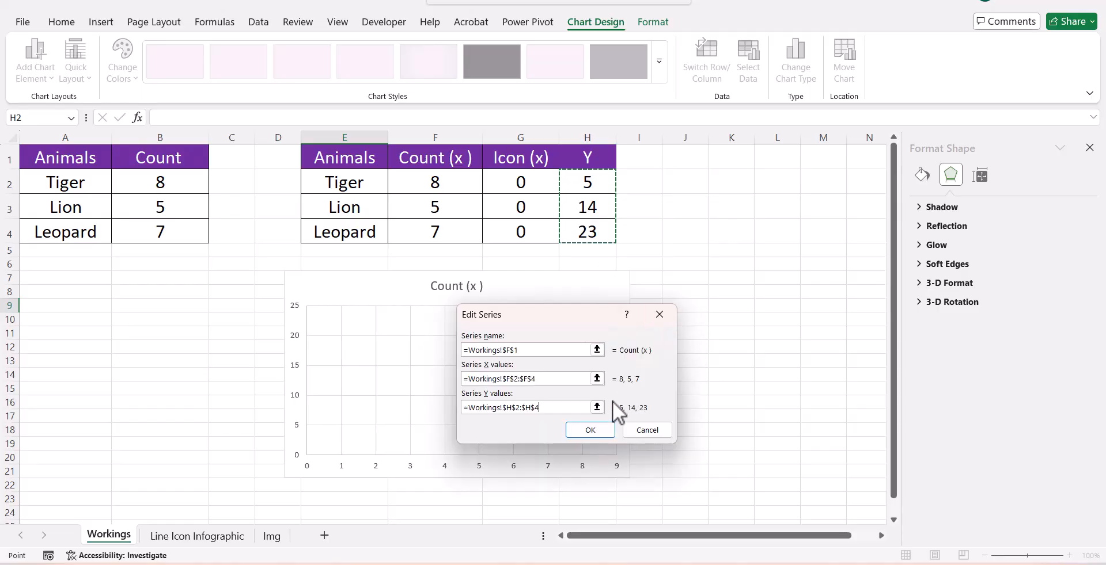
left_click(590, 430)
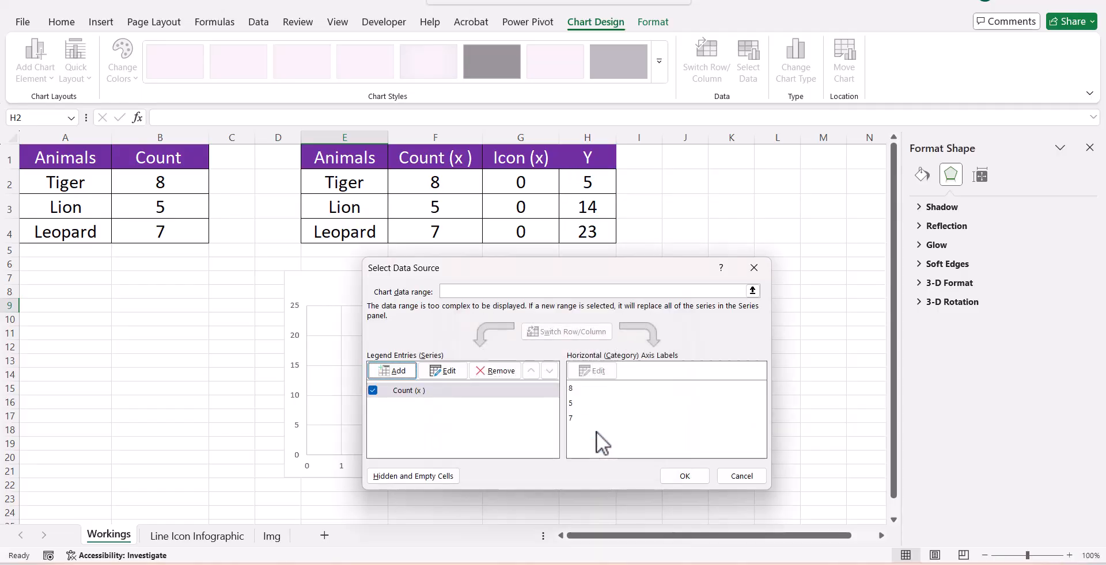
Step: Start a second chart series with its name from cell G1 and X values from G2:G4
left_click(382, 369)
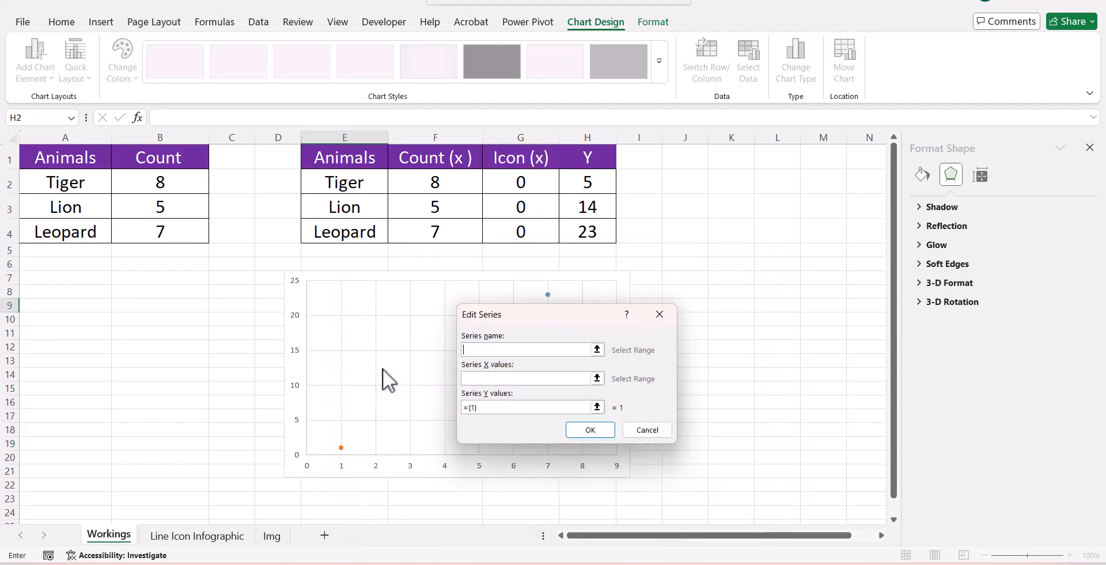
left_click(541, 161)
left_click(569, 379)
left_click_drag(536, 185, 541, 230)
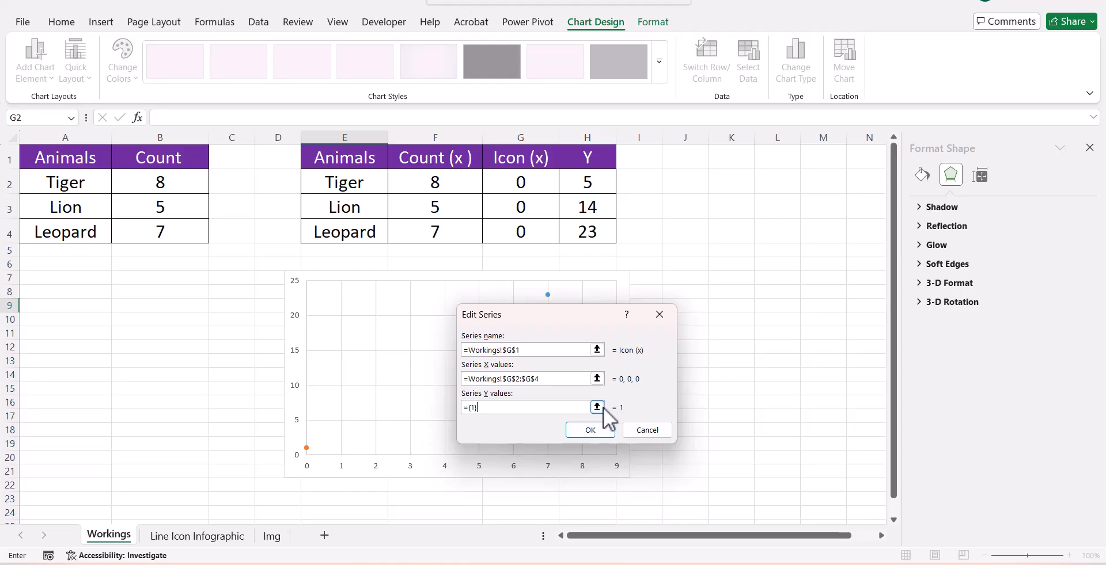
Step: Try to add H2:H4 as the second series' Y values without clearing the default entry
left_click(596, 407)
left_click_drag(585, 184, 583, 231)
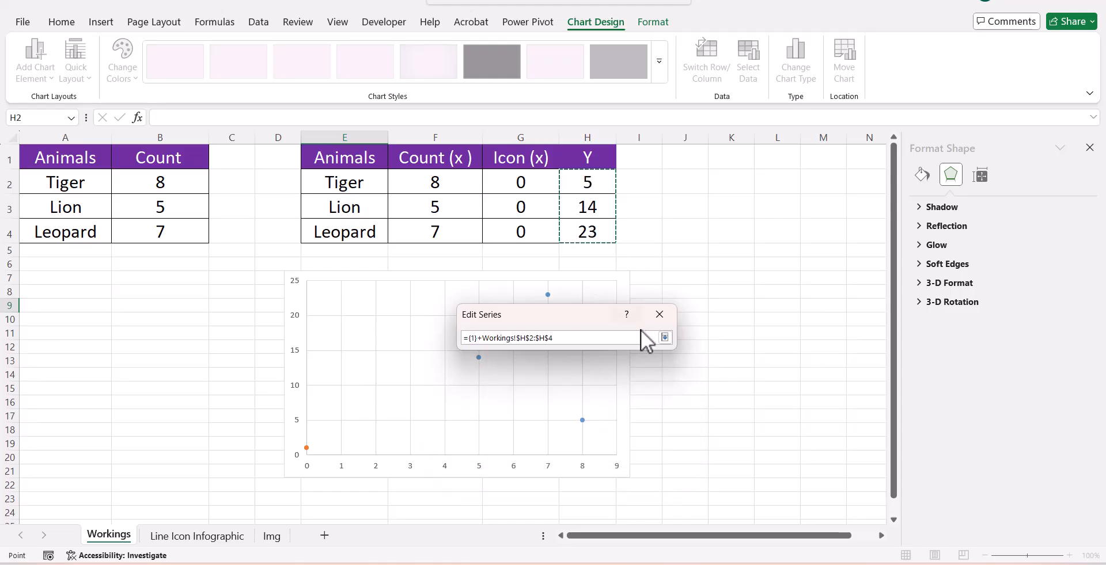
left_click(664, 340)
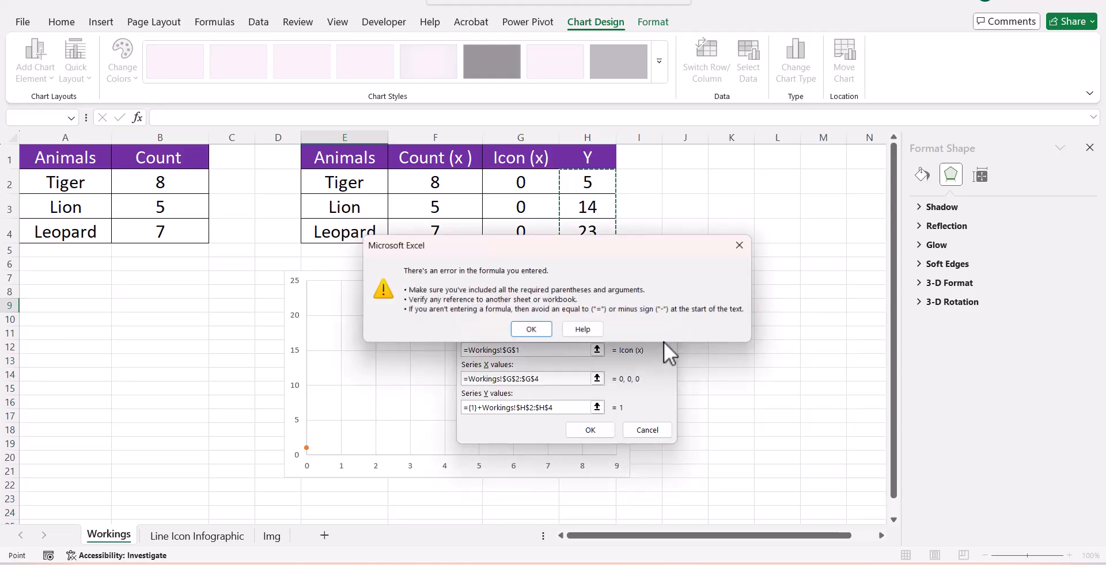
left_click(527, 330)
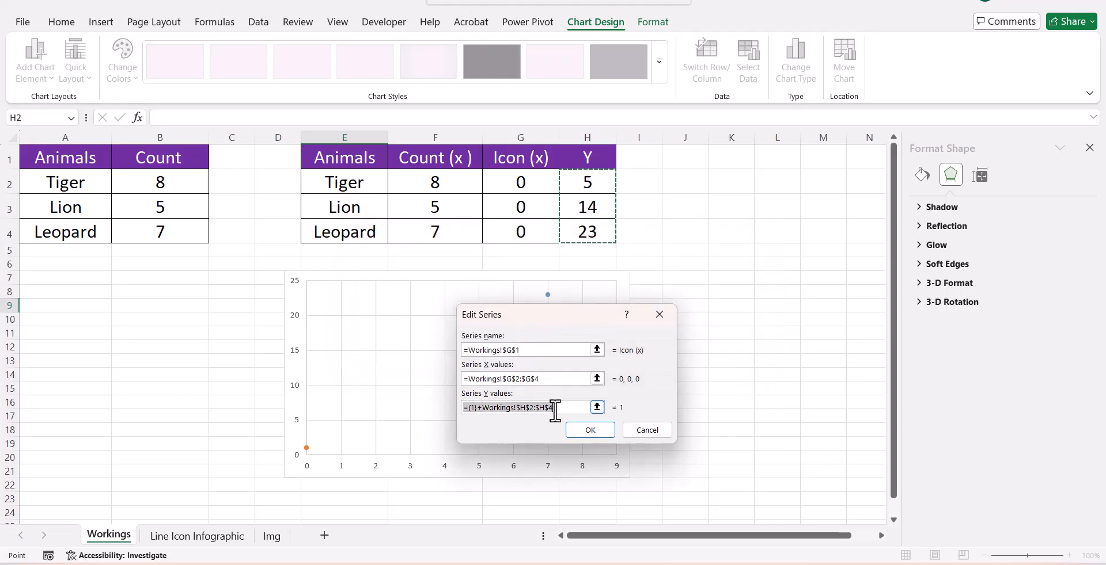
Step: Clear the Icon (x) series' Y values entry, set it to H2:H4 and accept the chart's data source
key("BackSpace")
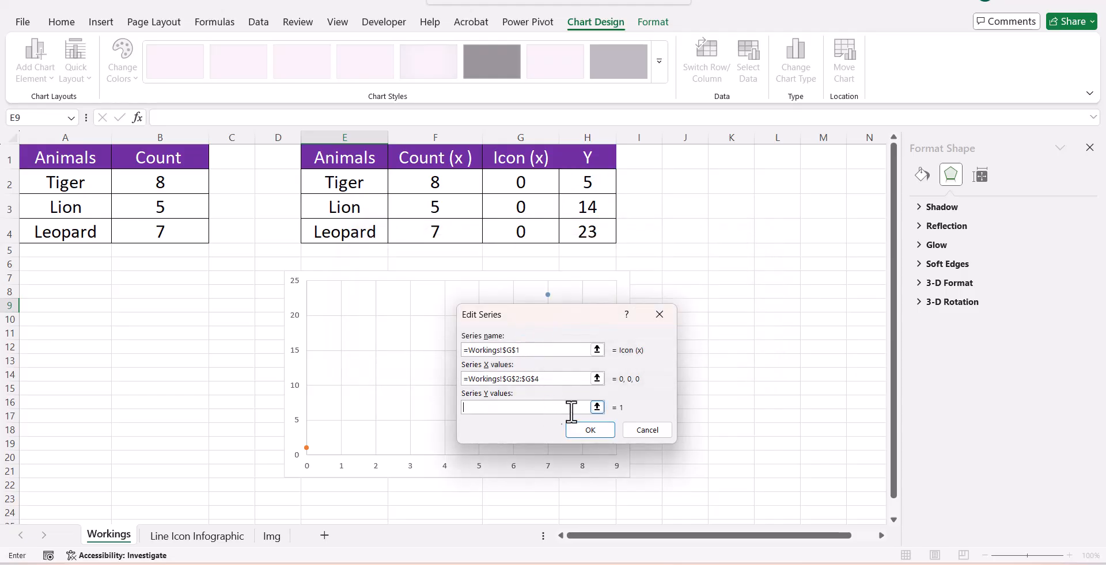
left_click(597, 408)
left_click_drag(581, 179, 585, 234)
left_click(665, 338)
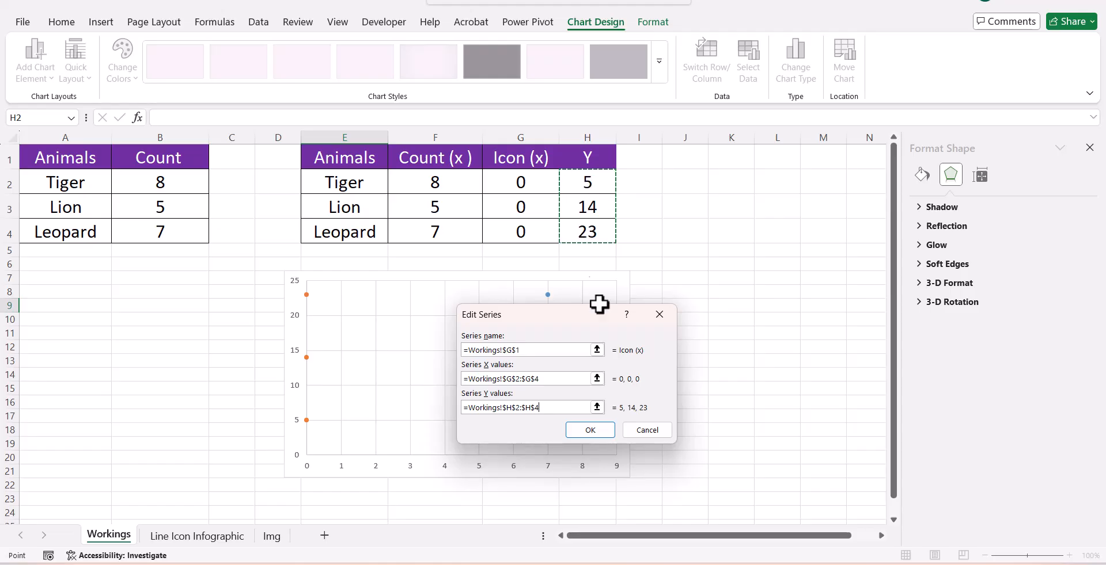
left_click(591, 430)
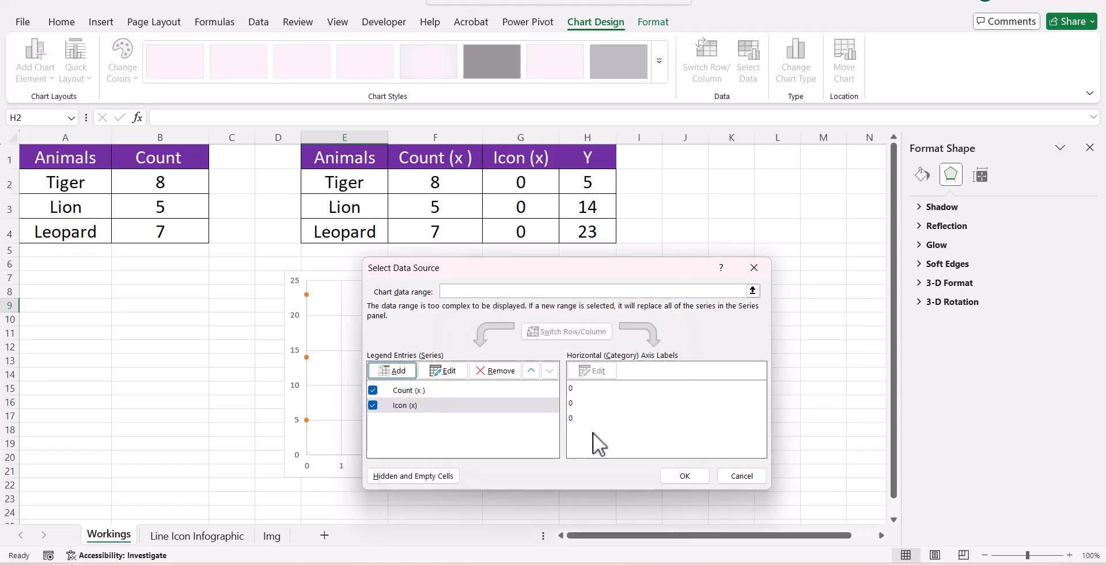
left_click(673, 483)
left_click(757, 415)
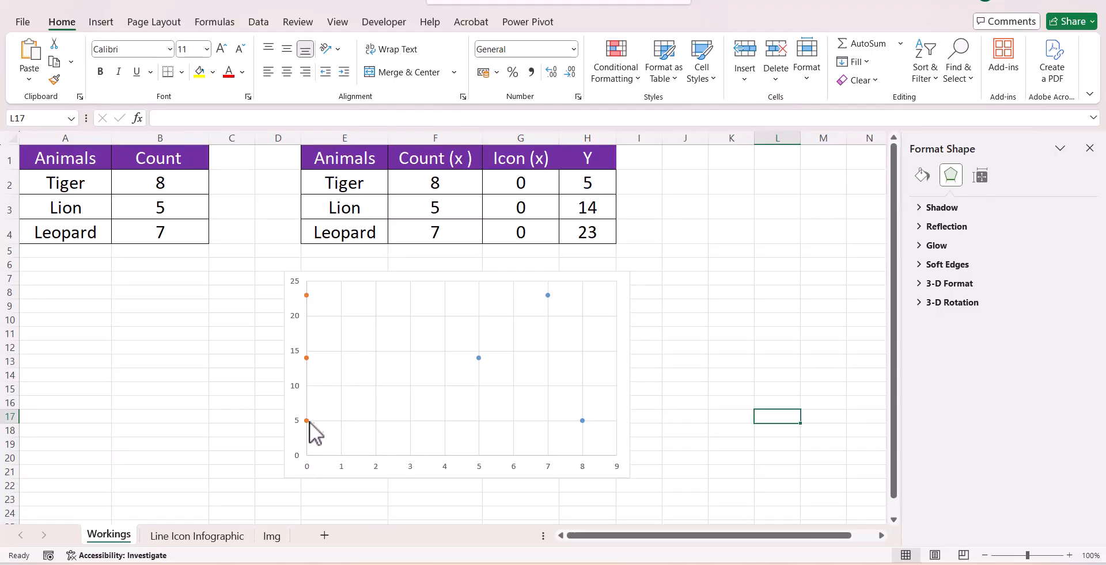
Step: Set the scatter chart's vertical axis to show its values in reverse order
mouse_move(582, 422)
mouse_move(305, 421)
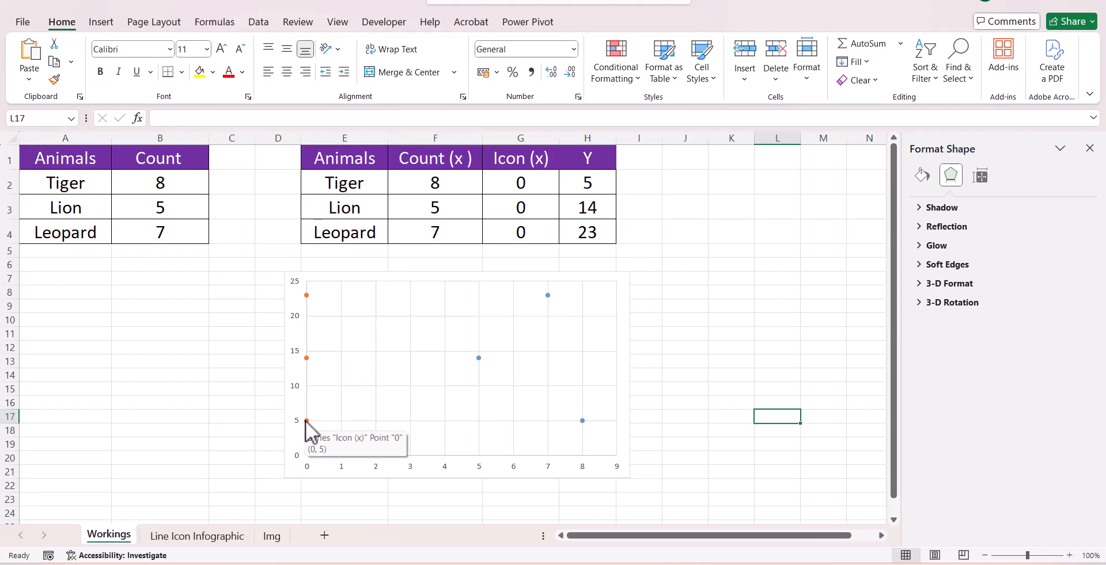
left_click(298, 422)
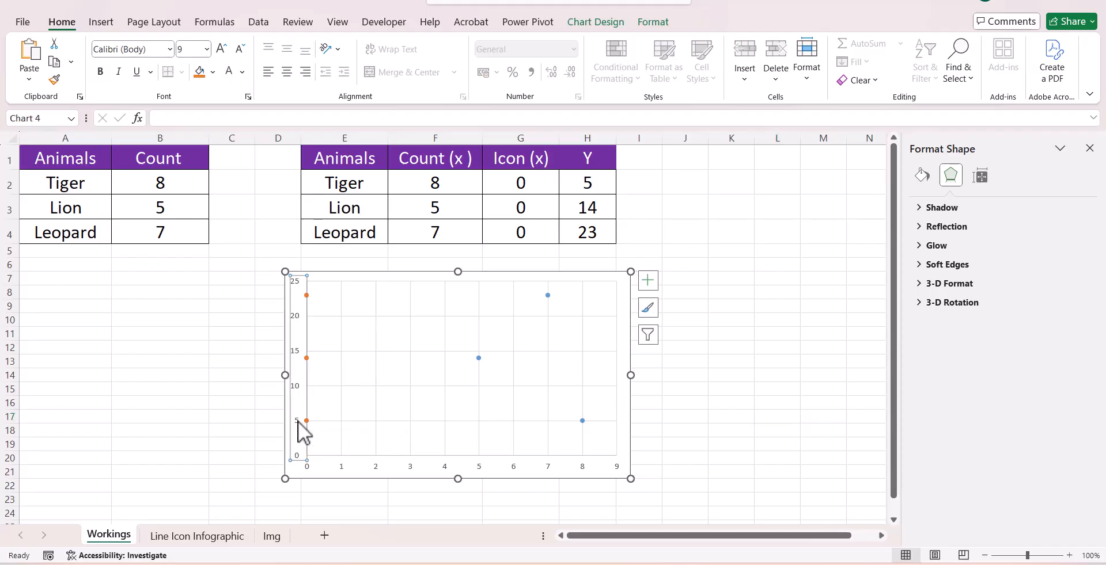
right_click(298, 421)
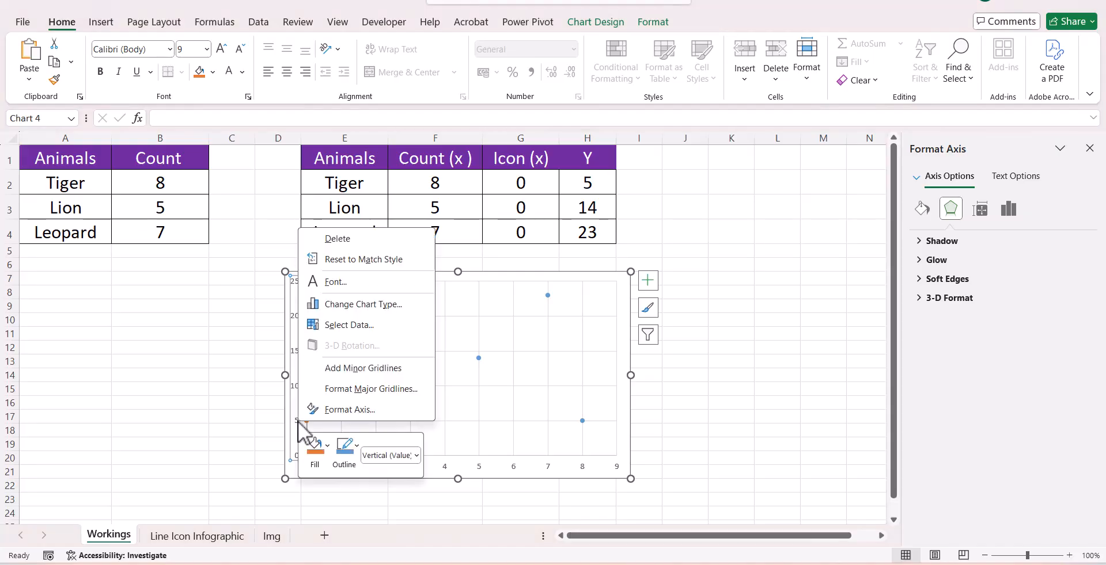
left_click(338, 412)
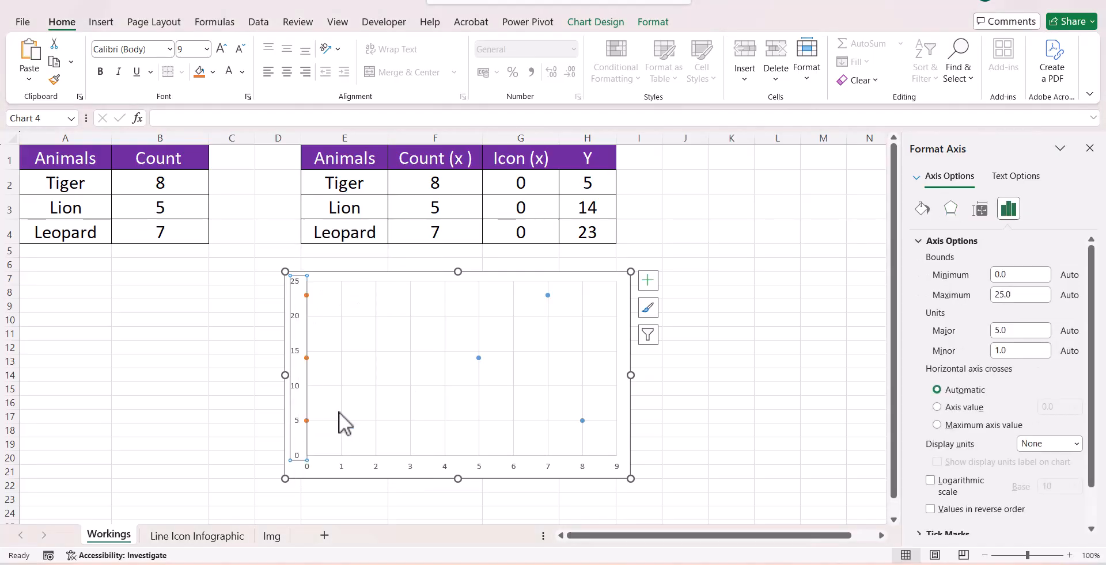
left_click(930, 509)
left_click(803, 447)
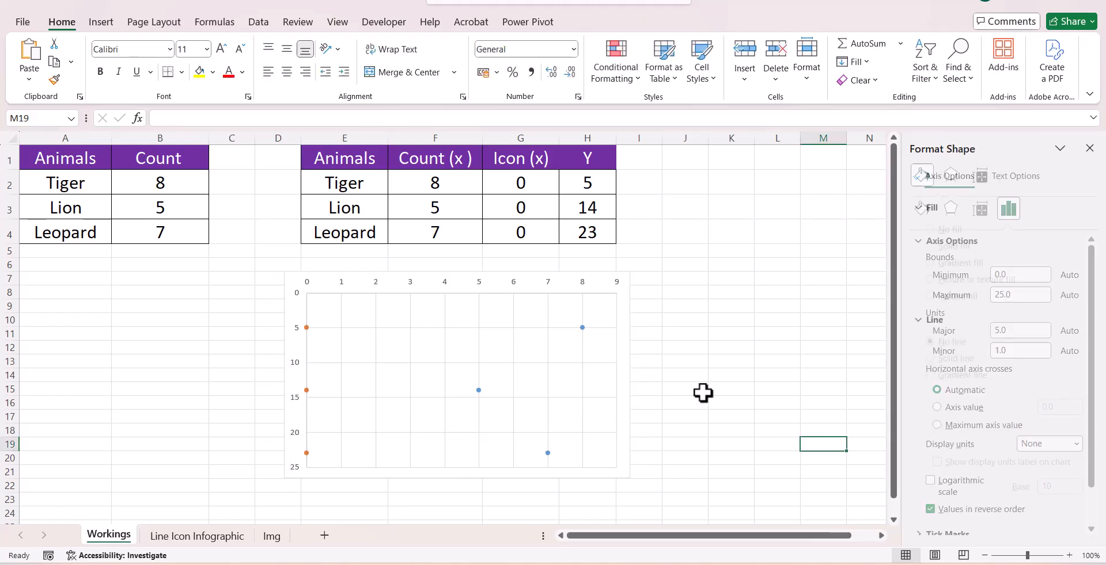
Step: Format the Count (x) series markers as built-in circles with size 30
mouse_move(582, 327)
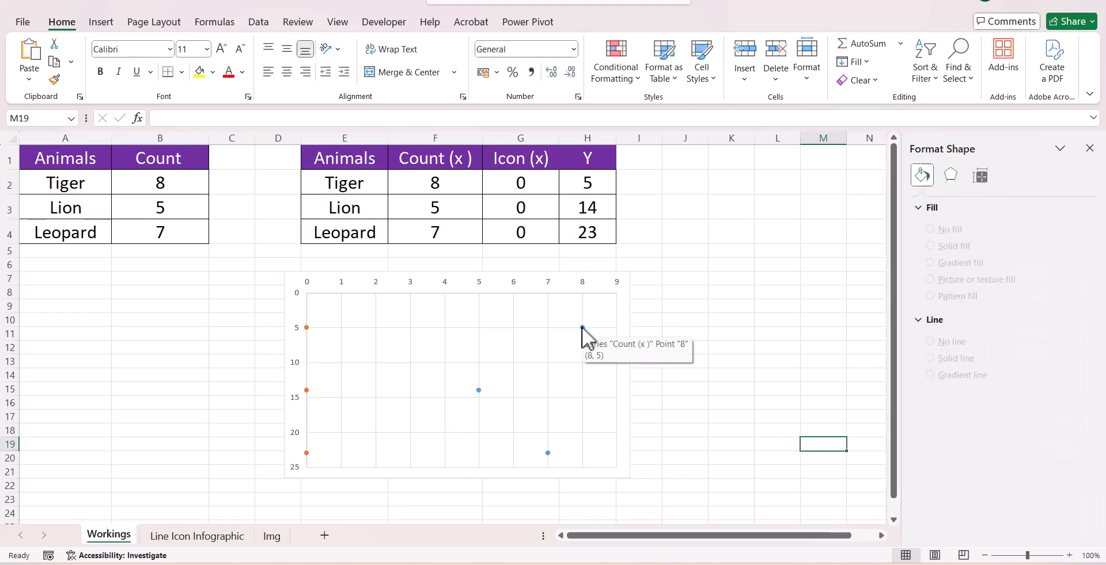
mouse_move(307, 328)
left_click(582, 327)
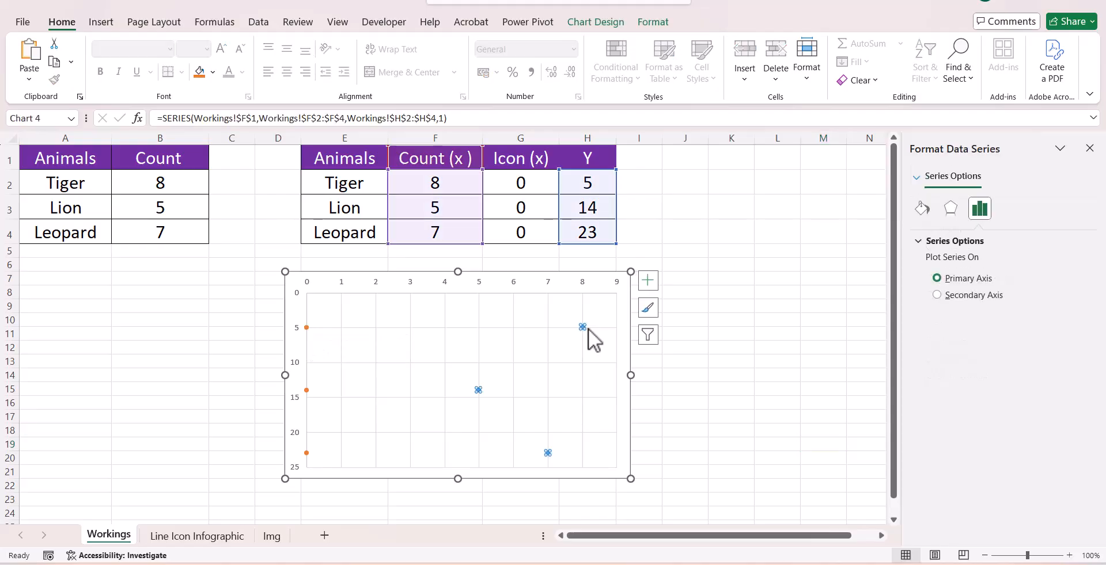
right_click(584, 329)
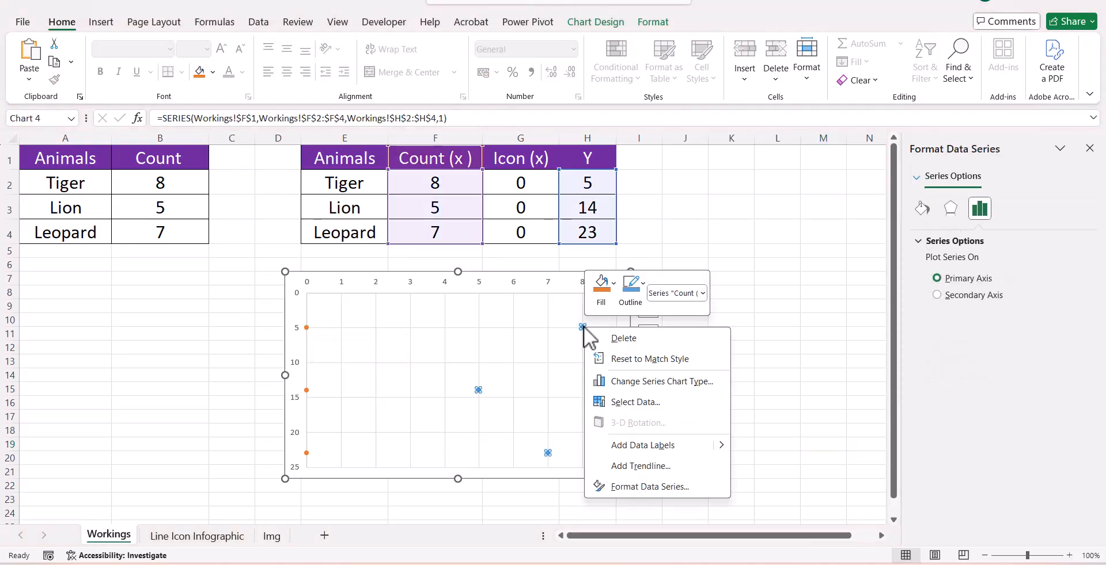
left_click(672, 480)
left_click(915, 210)
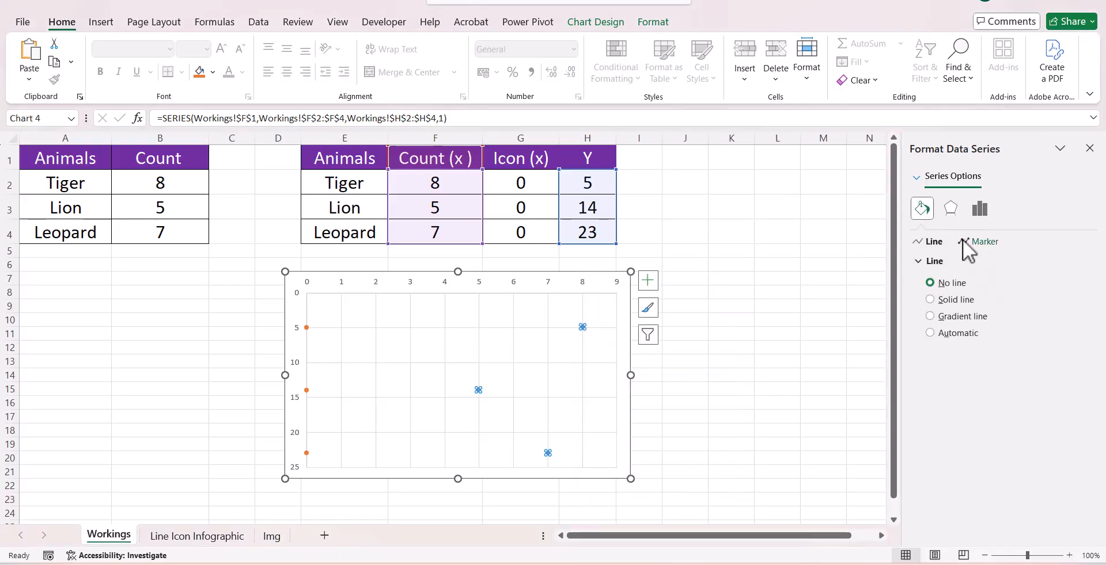
left_click(962, 240)
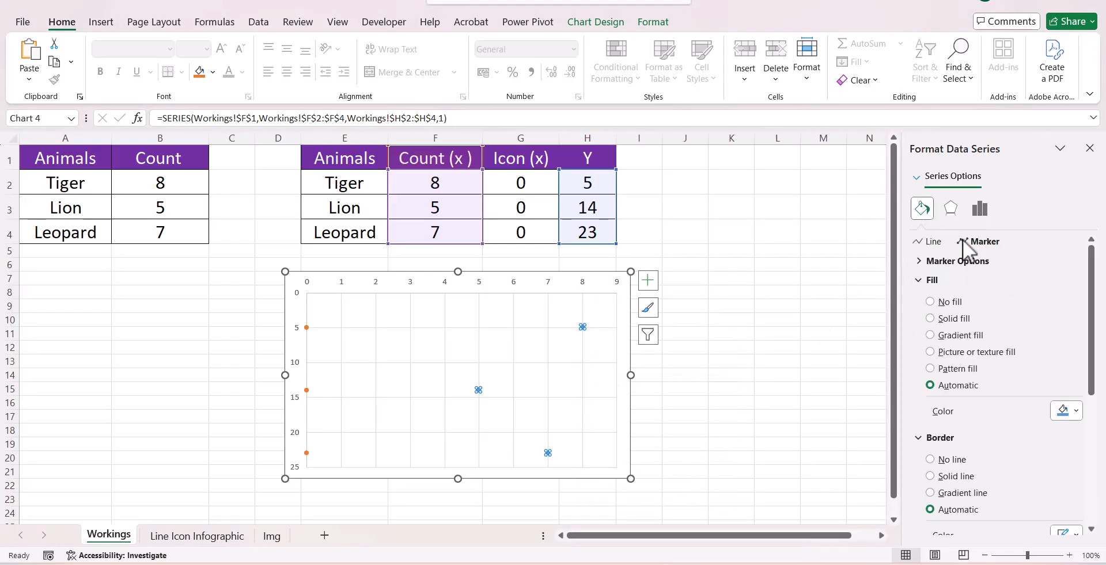
left_click(918, 266)
left_click(930, 314)
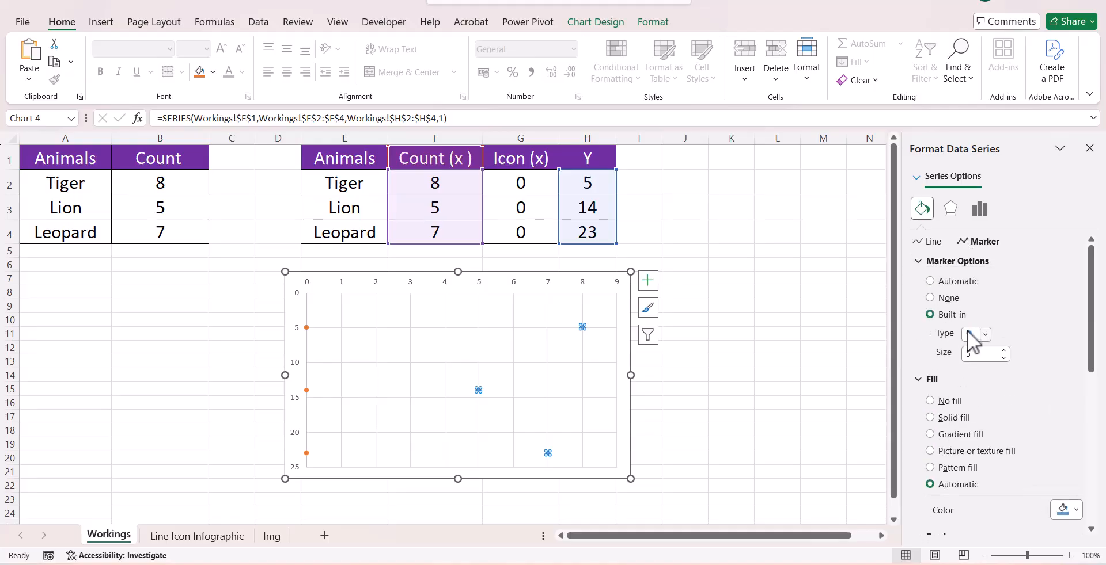
left_click(970, 335)
left_click(973, 447)
left_click(981, 354)
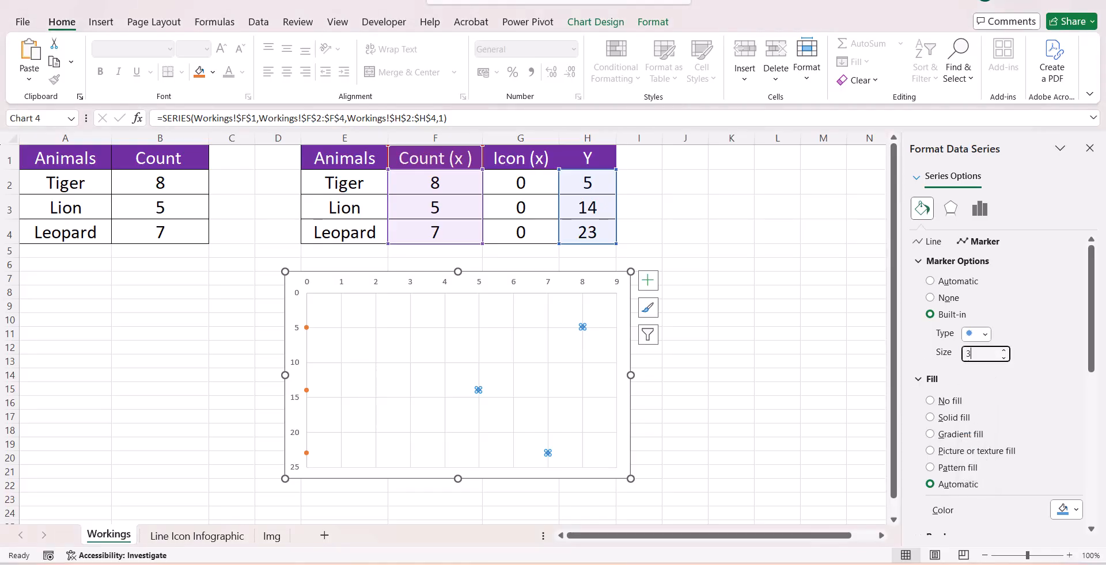
key("Return")
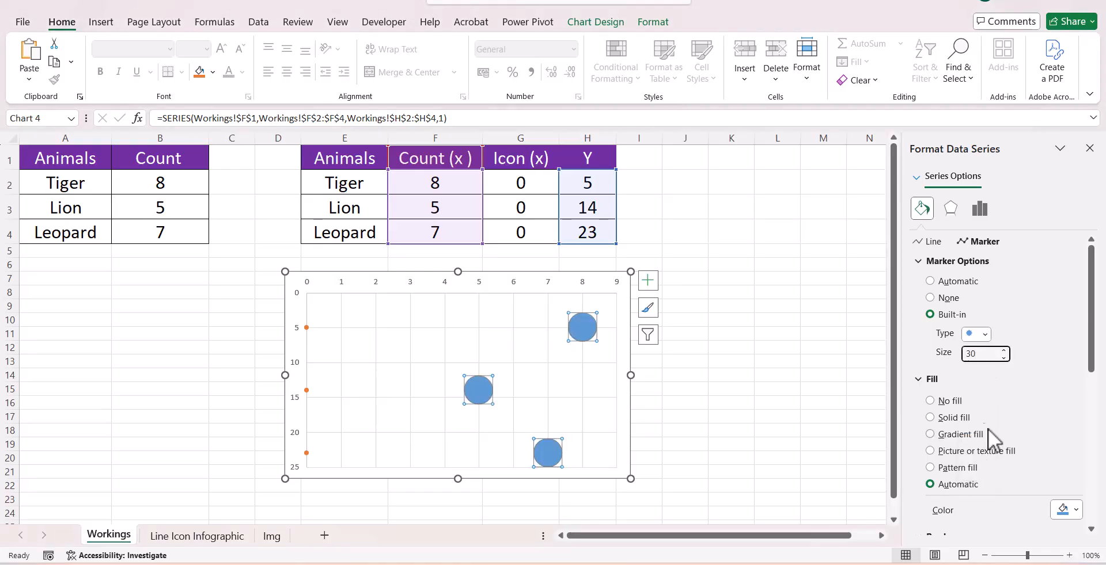
Step: Give the Count (x) markers a solid fill in the recently used orange
left_click(955, 419)
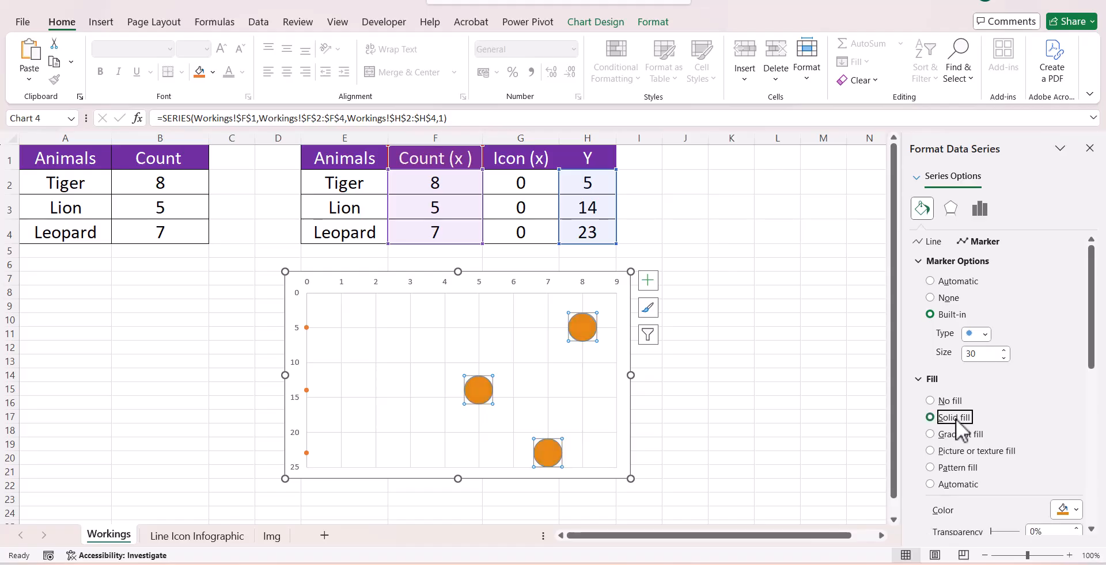
left_click(1068, 509)
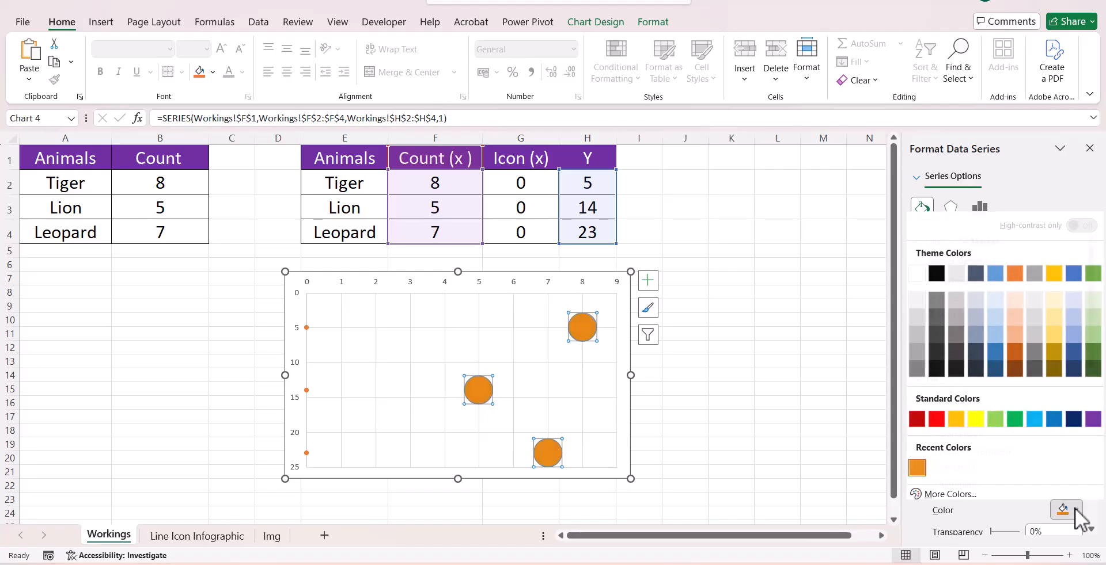
left_click(915, 462)
Step: Give the Count (x) markers a solid border in the darkest theme orange, 2 pt wide
scroll(1011, 464, "down", 4)
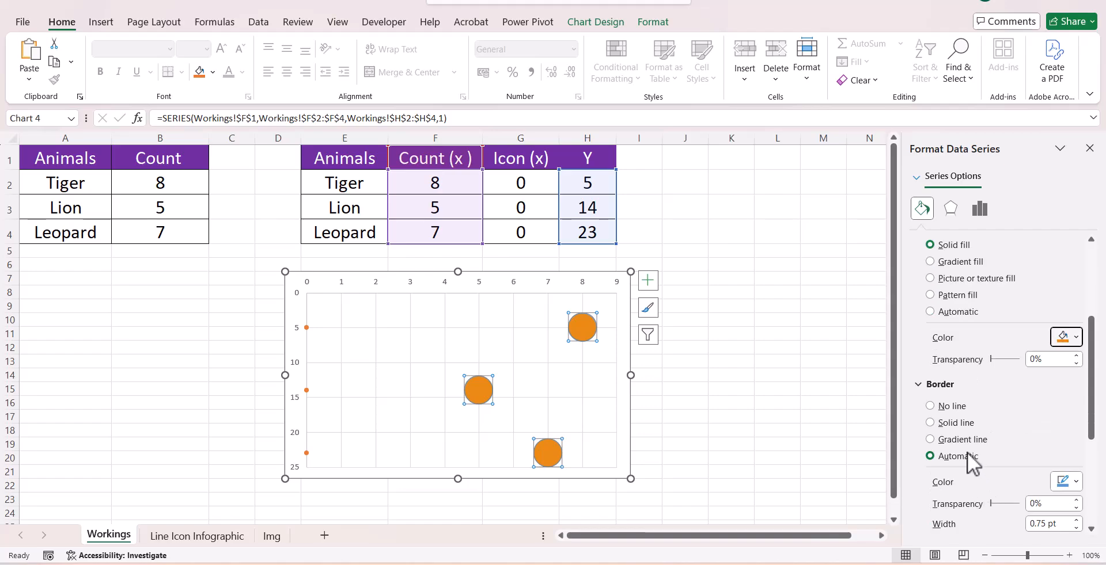
left_click(949, 422)
left_click(1066, 482)
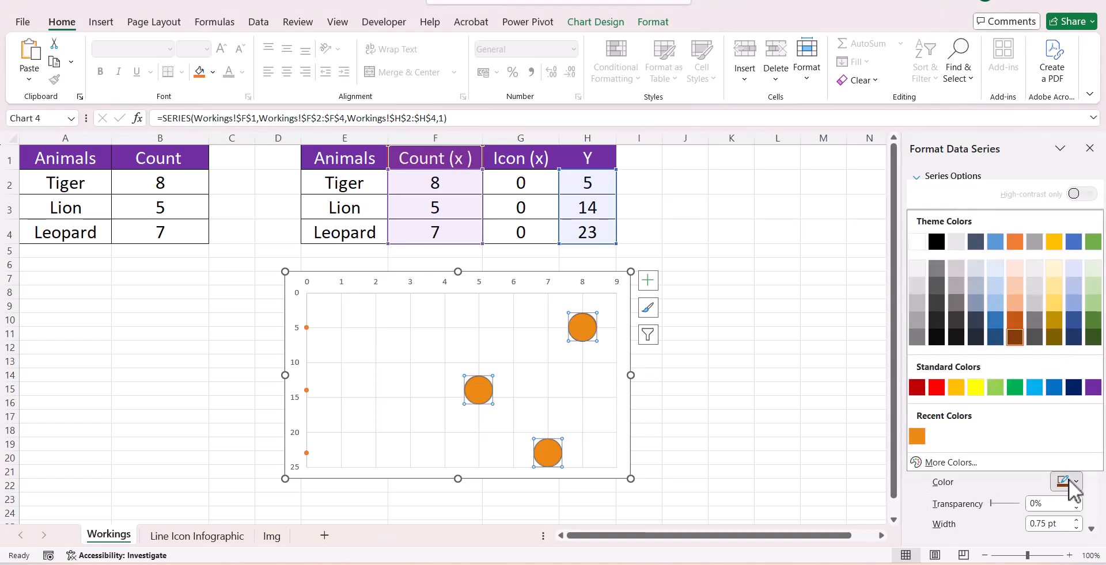
left_click(1016, 339)
scroll(1061, 483, "down", 1)
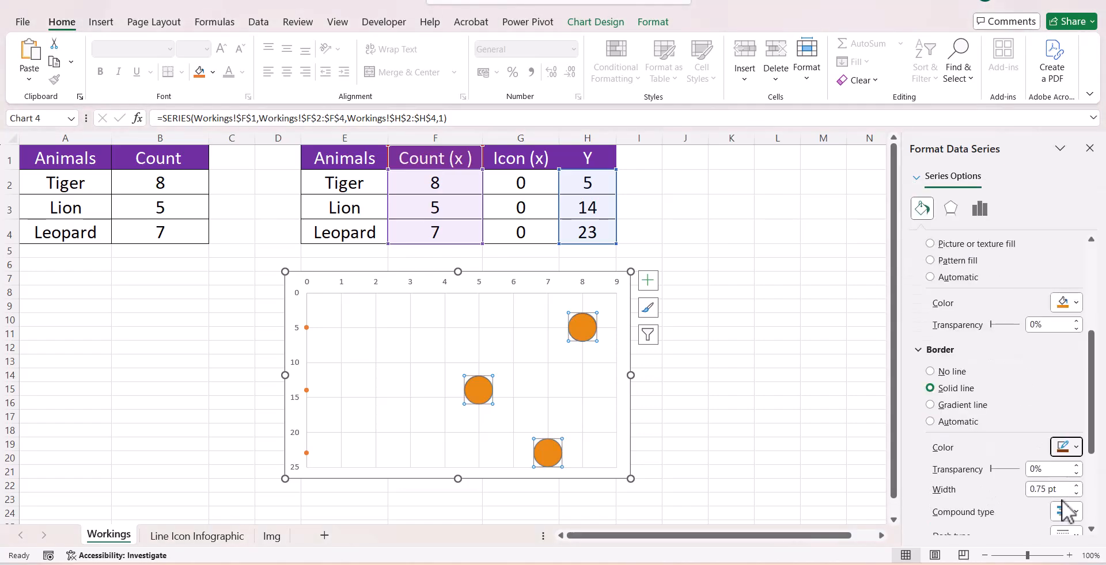
left_click(1076, 486)
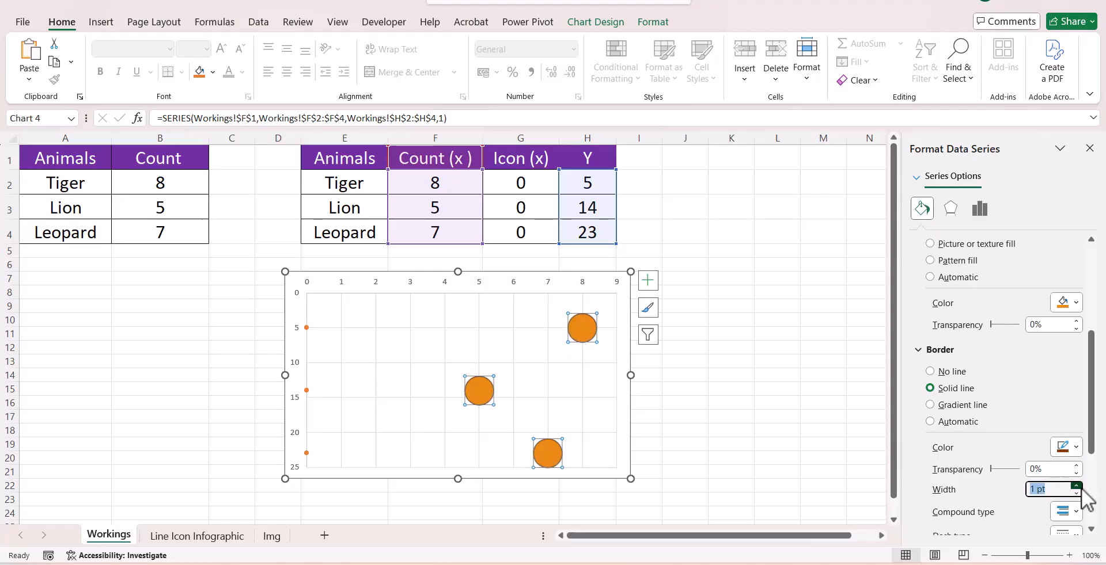
left_click(1076, 486)
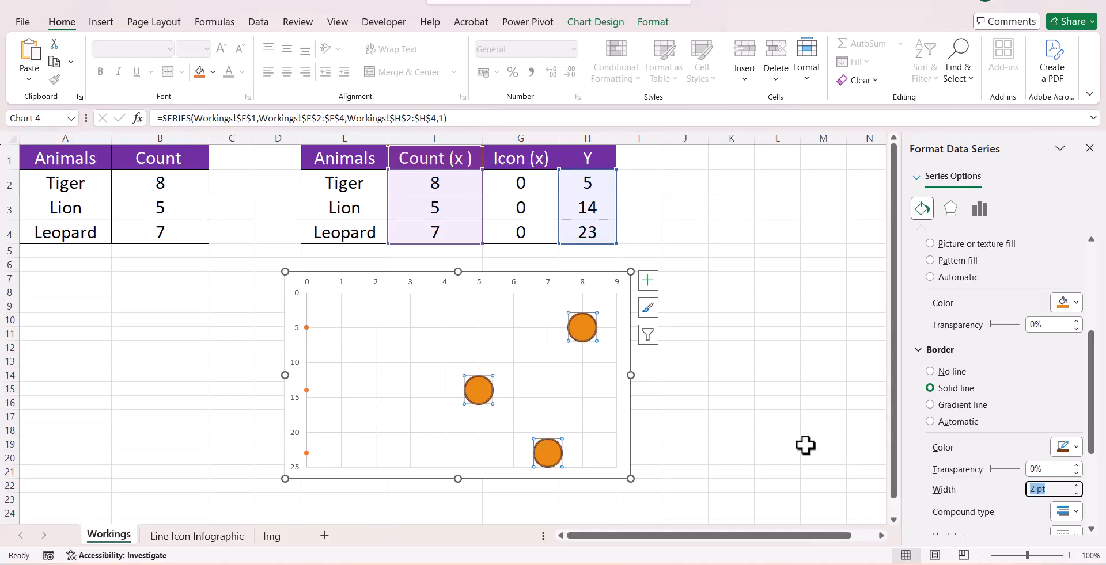
left_click(778, 432)
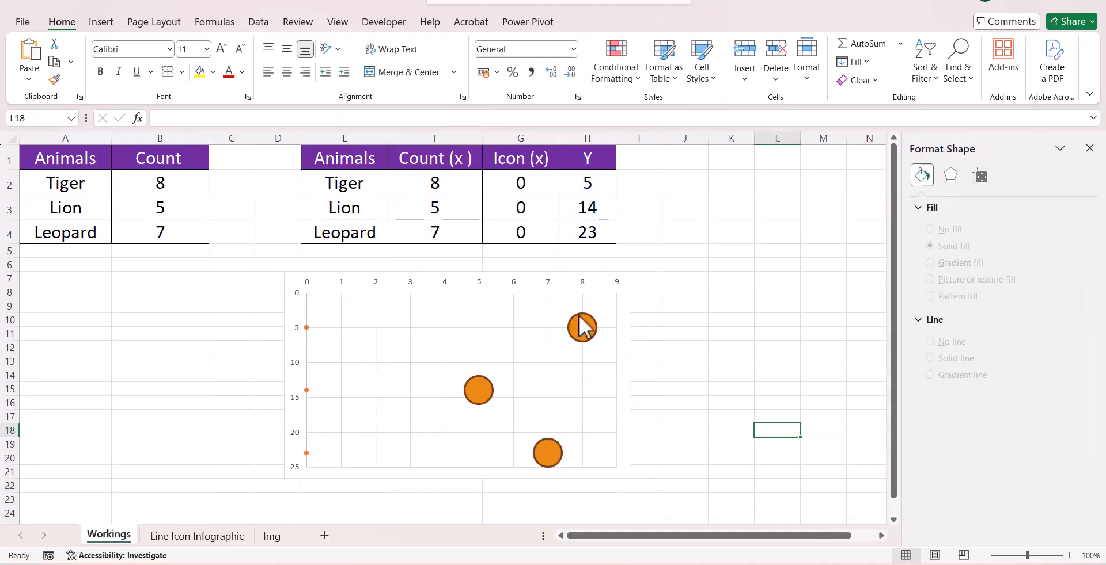
Step: Delete the vertical and horizontal gridlines from the scatter chart
left_click(533, 394)
left_click(533, 399)
key("Delete")
left_click(513, 355)
key("Delete")
Step: Shrink the plot area from its lower and left edges to leave blank margins inside the chart
left_click(423, 453)
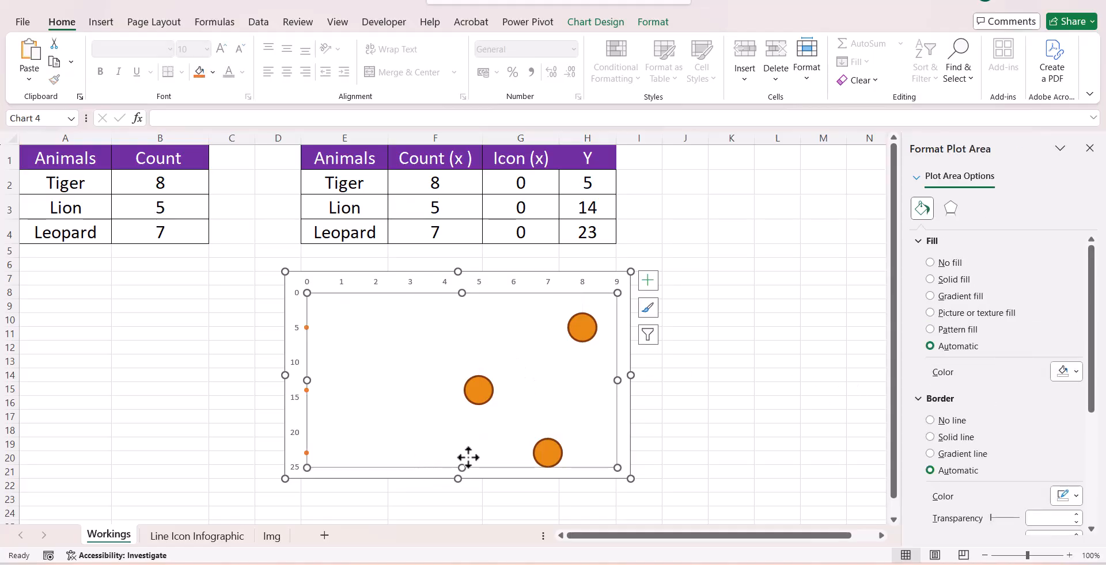
left_click_drag(461, 467, 461, 443)
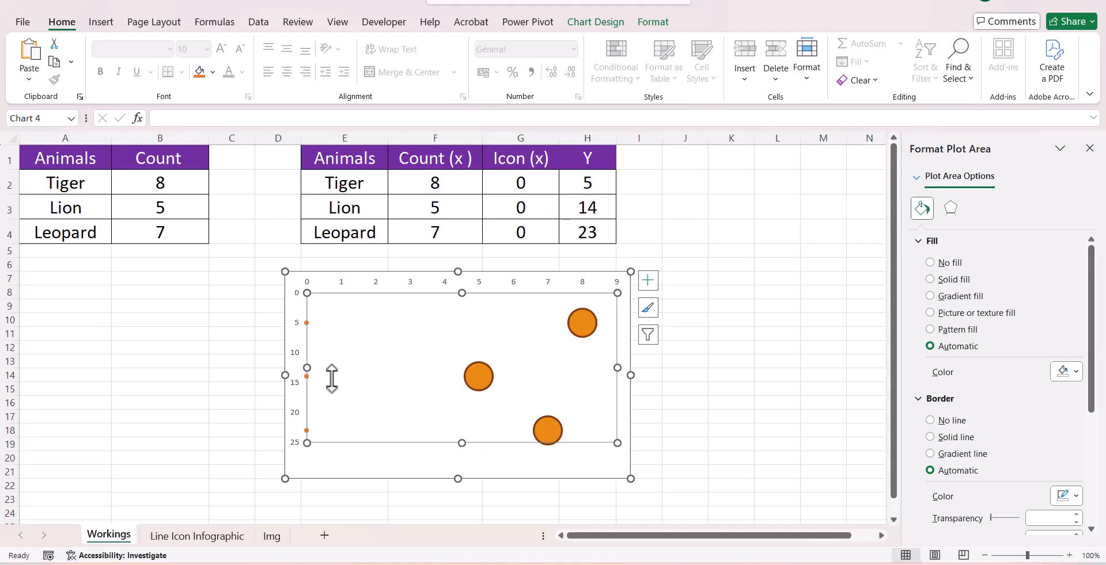
left_click_drag(304, 366, 338, 366)
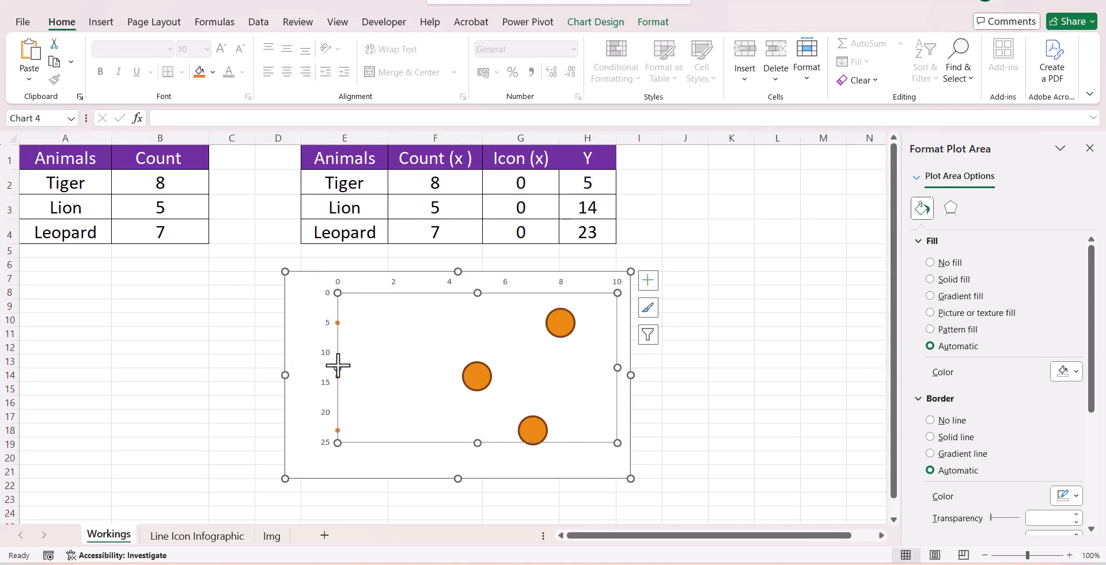
Step: Fix the vertical axis bounds at a minimum of 0 and a maximum of 25
left_click(324, 444)
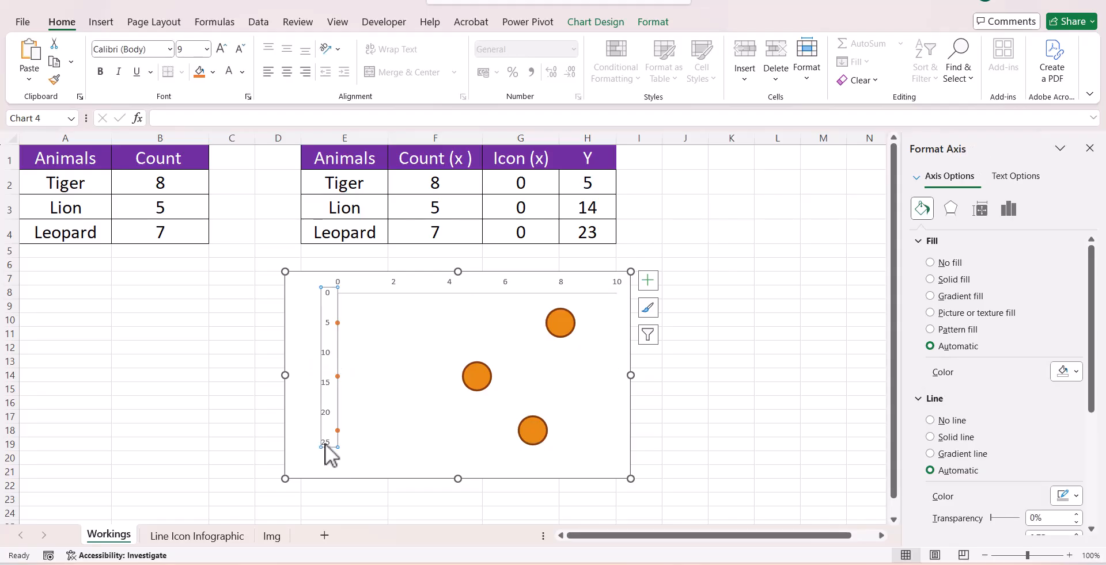
right_click(325, 444)
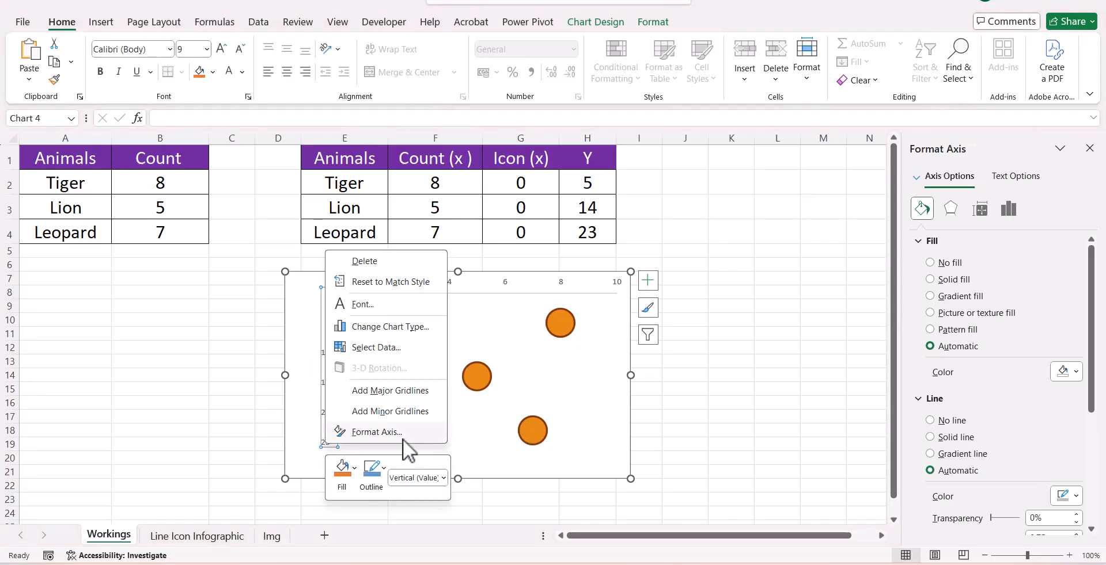
left_click(403, 440)
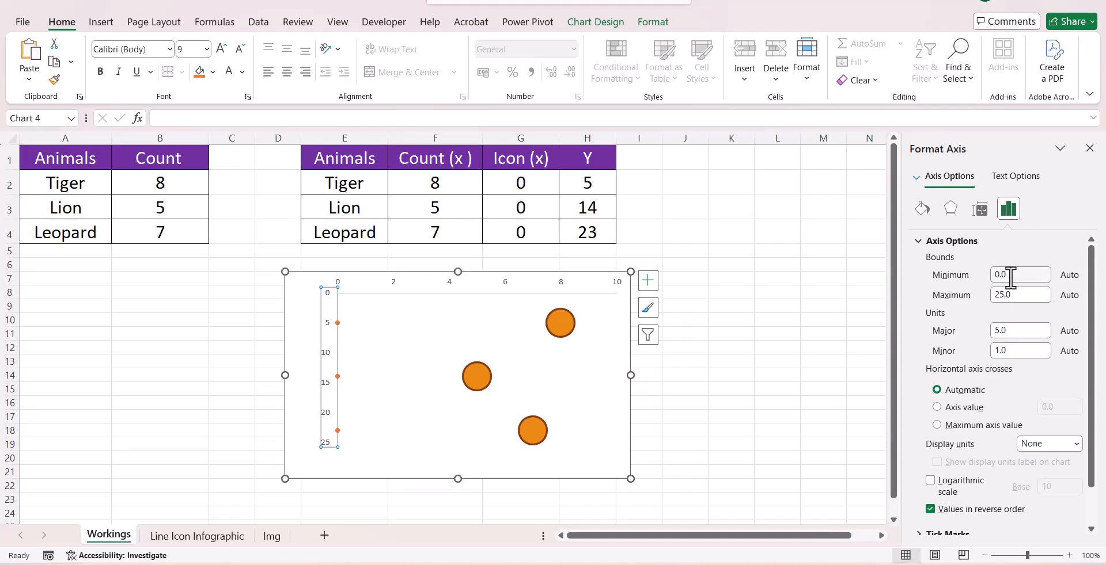
key("Return")
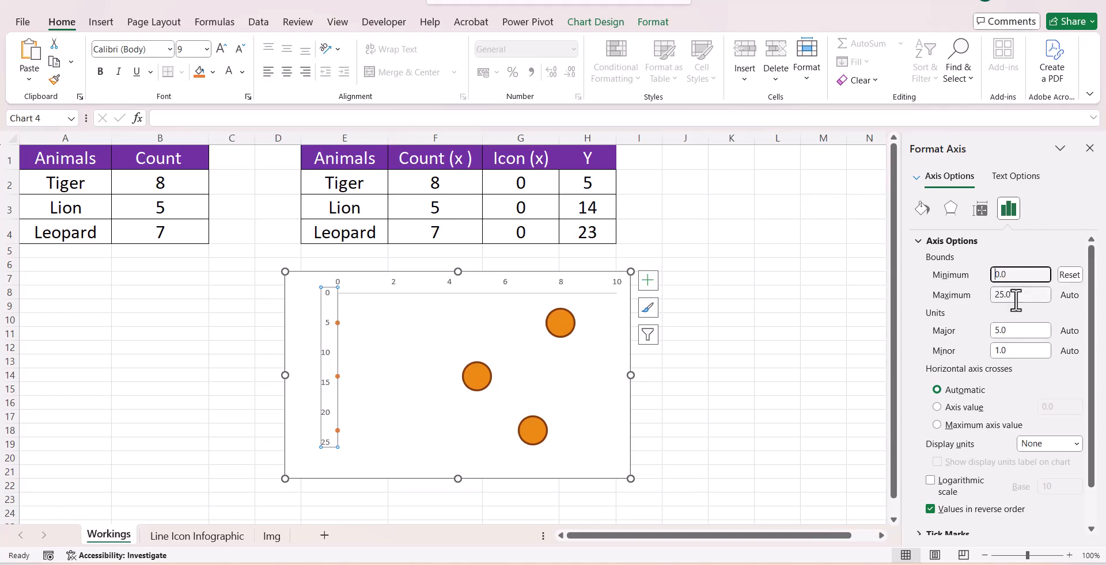
left_click(1011, 301)
type("25")
key("Return")
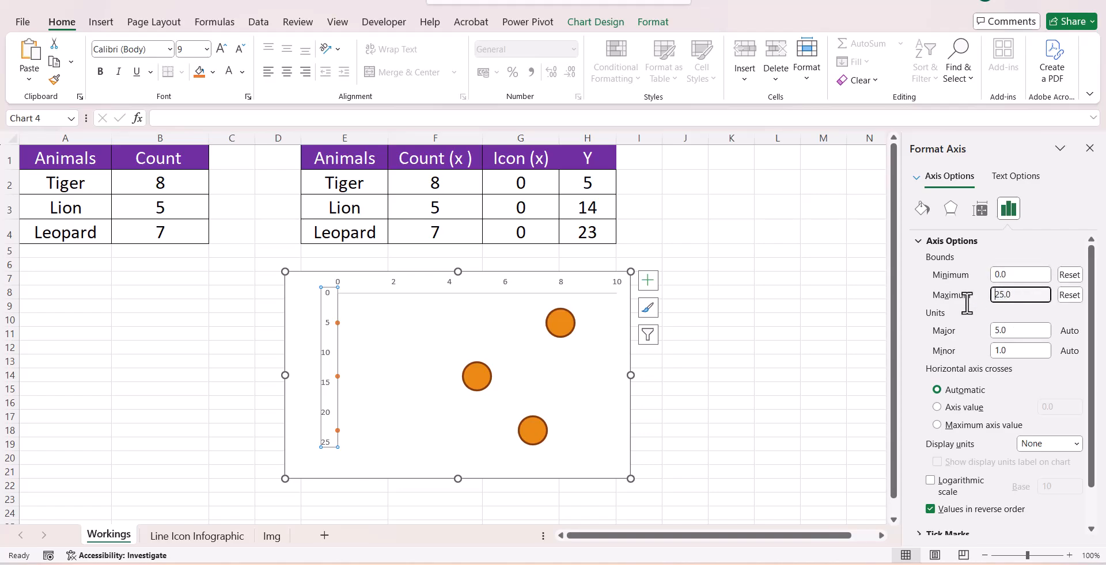
Step: Fix the horizontal axis bounds at a minimum of 0 and a maximum of 10
left_click(560, 288)
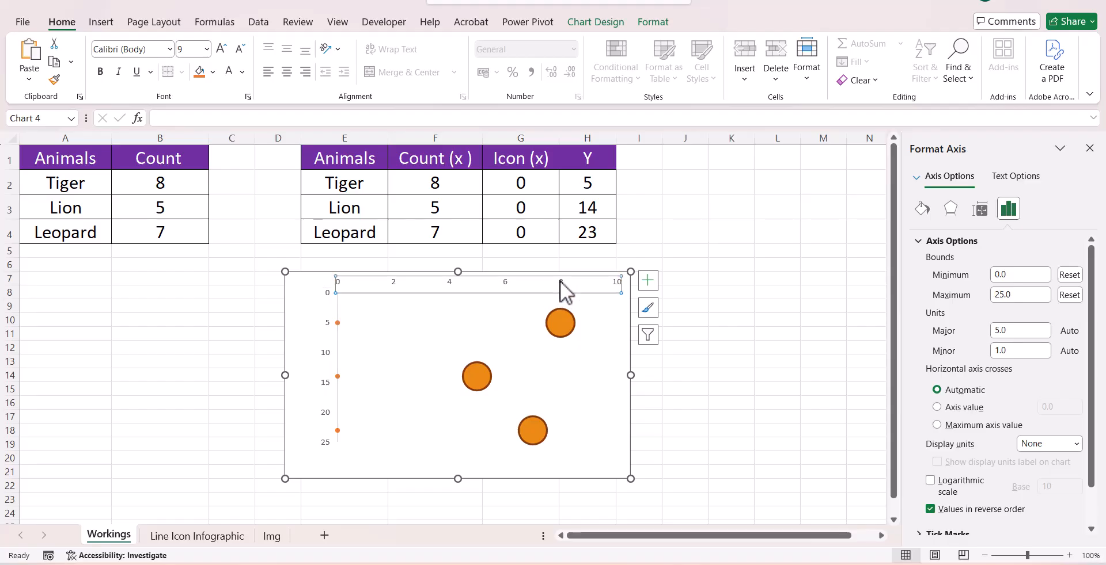
left_click(1019, 276)
key("Return")
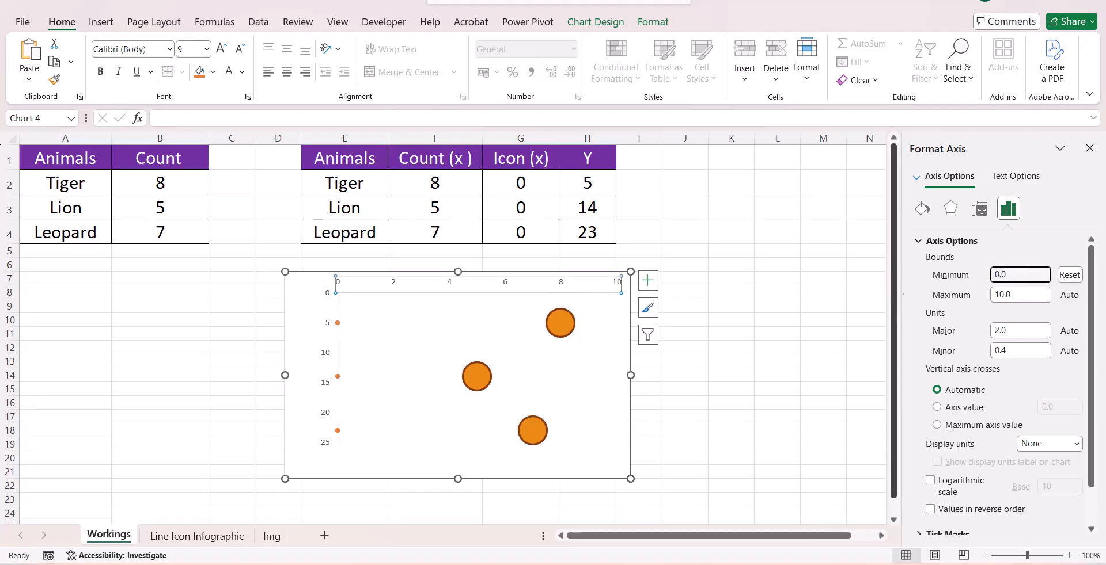
left_click(994, 296)
type("10")
key("Return")
left_click(823, 375)
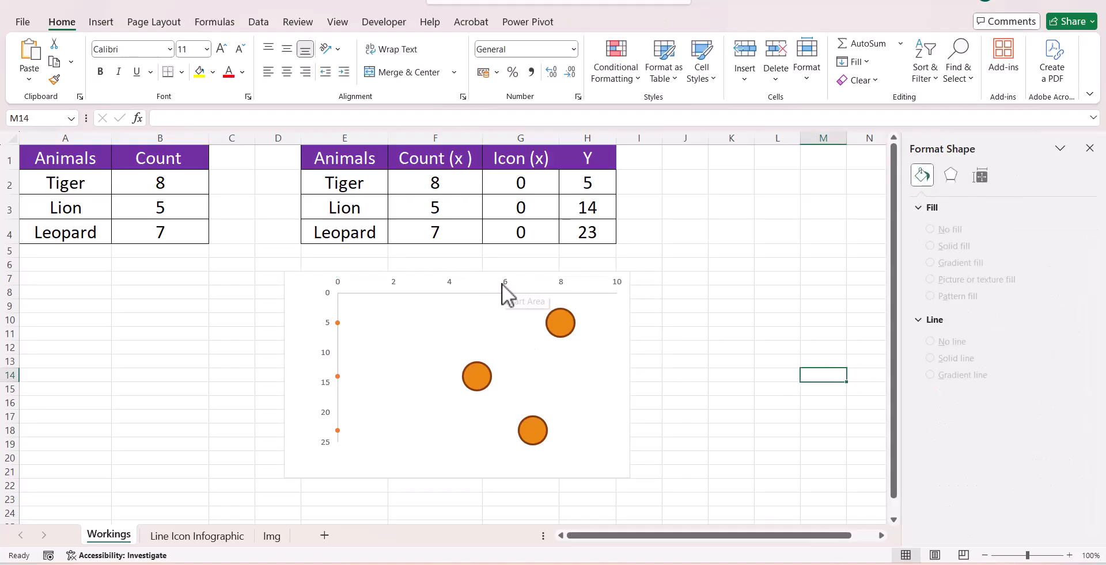
Step: Delete the horizontal and vertical axes from the scatter chart
left_click(502, 285)
left_click(505, 285)
key("Delete")
left_click(327, 353)
key("Delete")
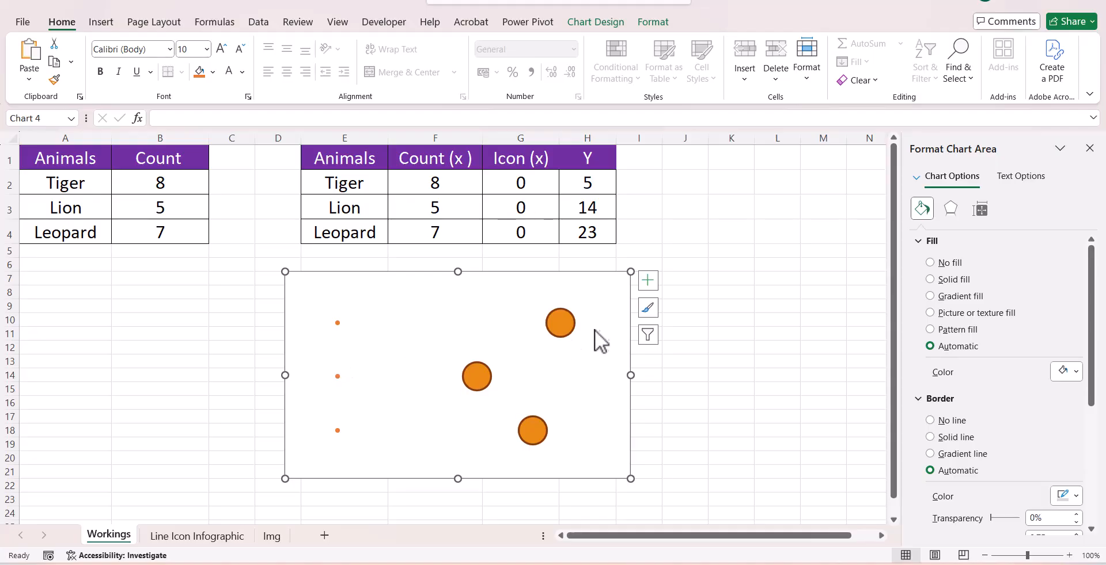
Step: Add data labels to the Count (x) series
left_click(558, 327)
right_click(558, 327)
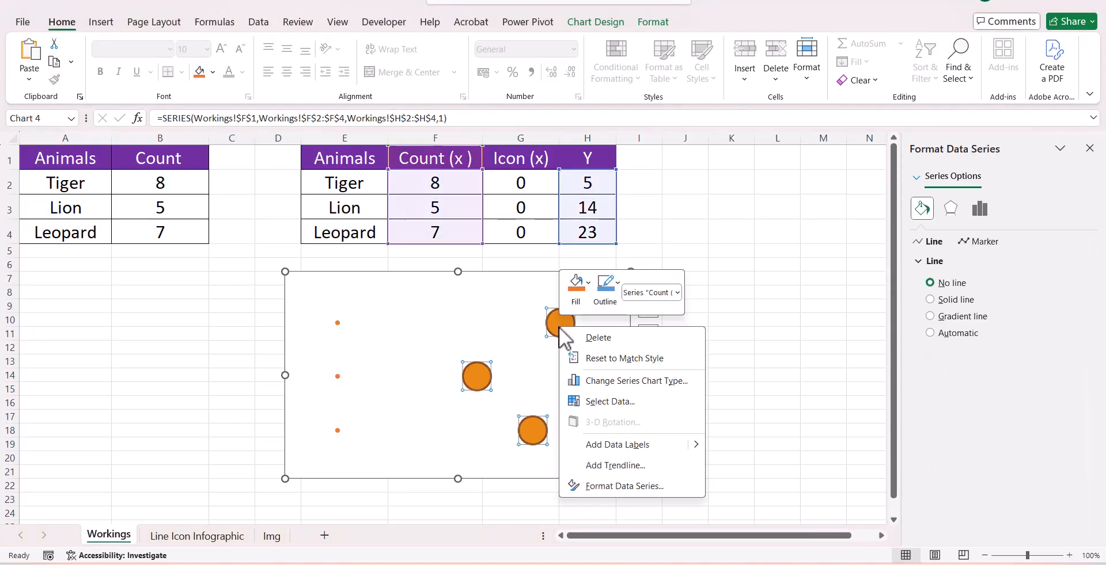
left_click(642, 443)
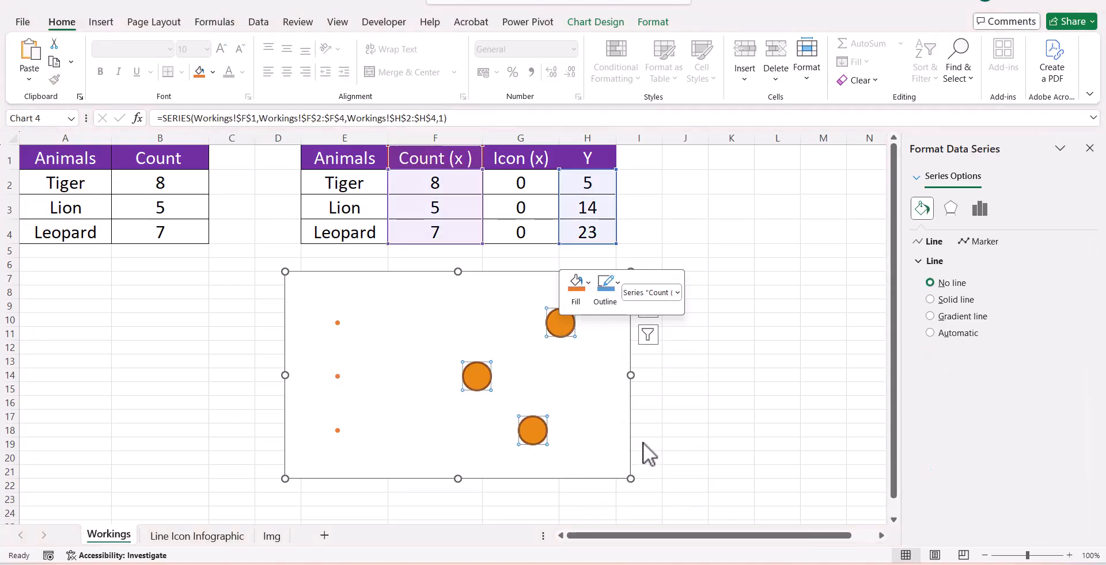
Step: Set the Count (x) data label position to Center so the labels sit inside the orange circles
left_click(584, 319)
right_click(583, 318)
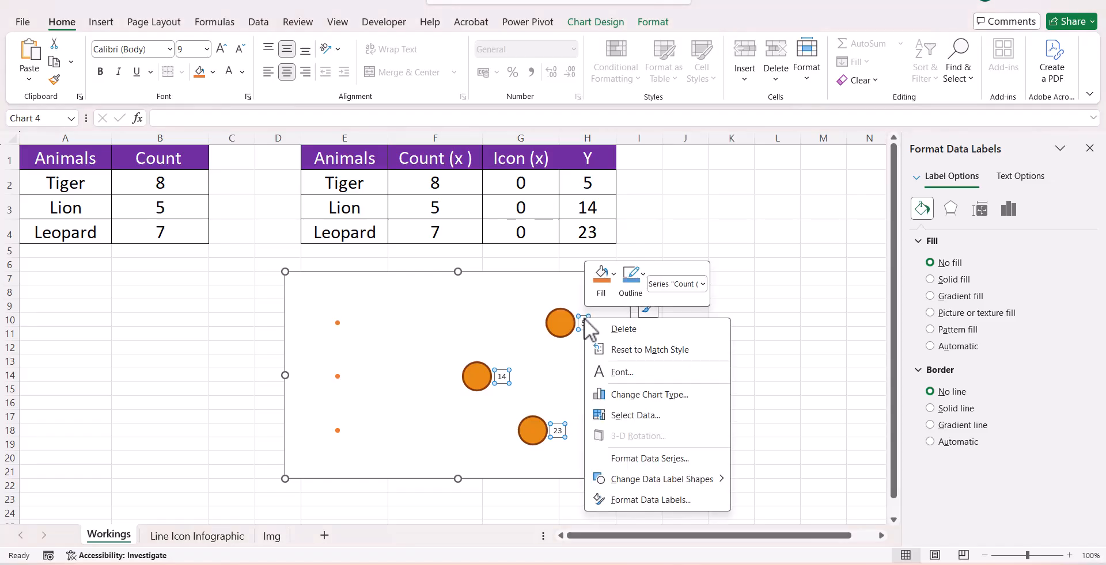
left_click(651, 457)
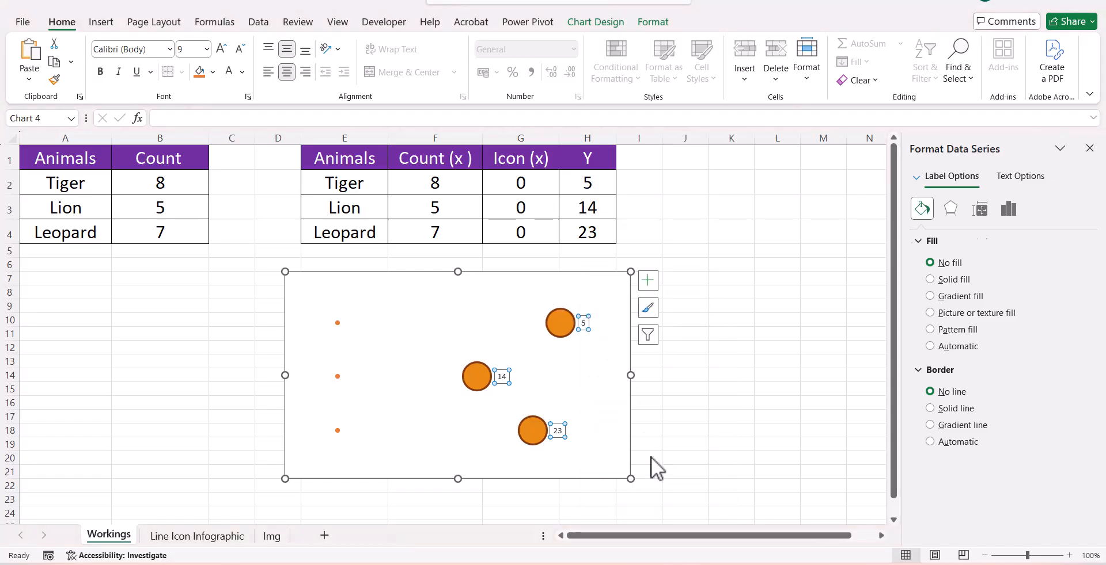
left_click(584, 323)
right_click(585, 323)
mouse_move(653, 505)
left_click(733, 507)
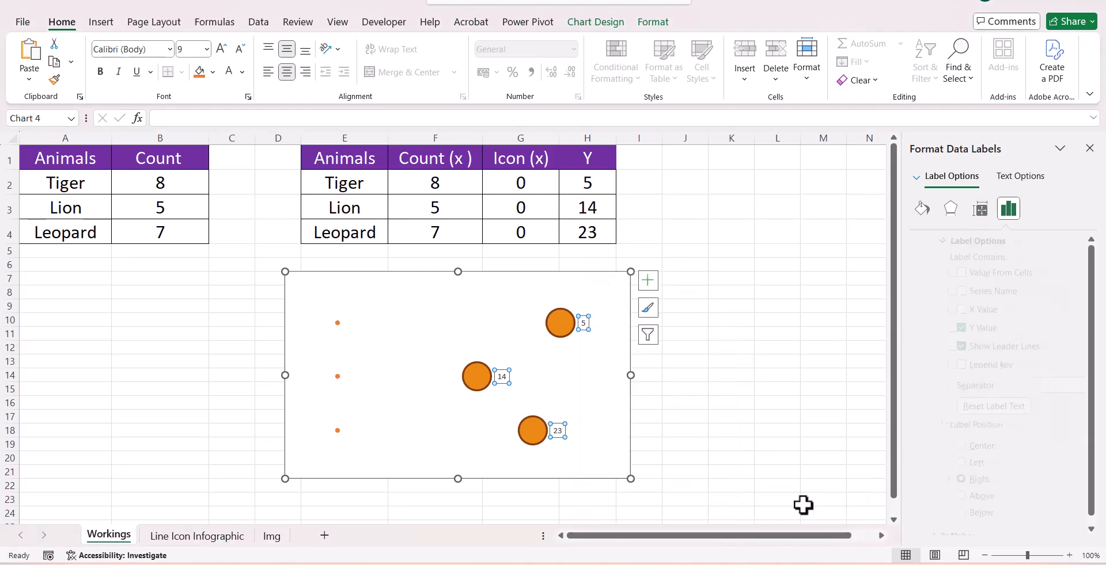
left_click(941, 447)
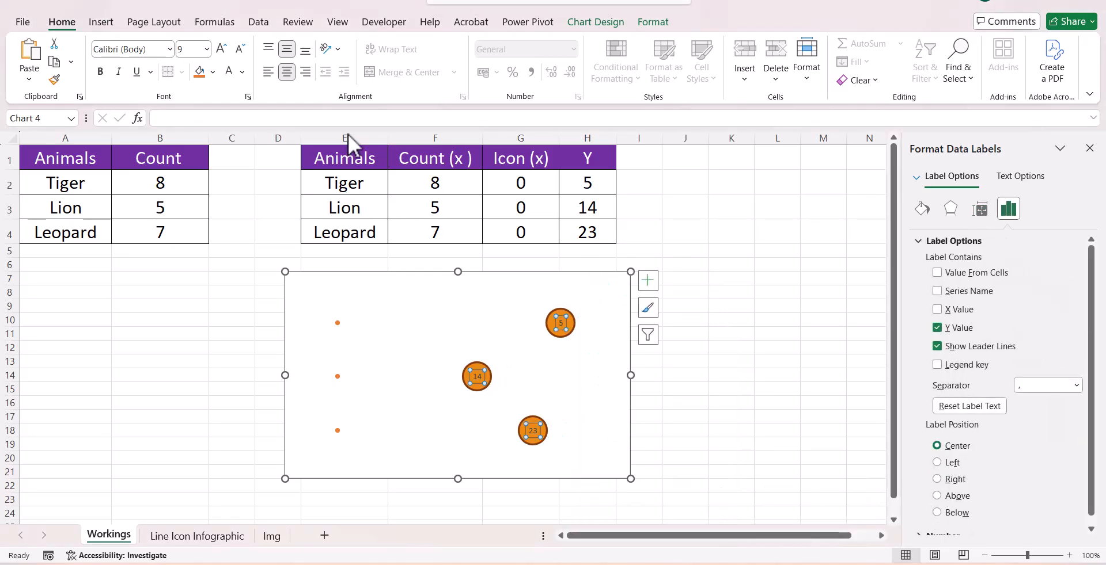
Step: Format the Count (x) data labels as bold white text at size 14
left_click(220, 49)
left_click(221, 49)
left_click(220, 49)
left_click(220, 49)
left_click(220, 49)
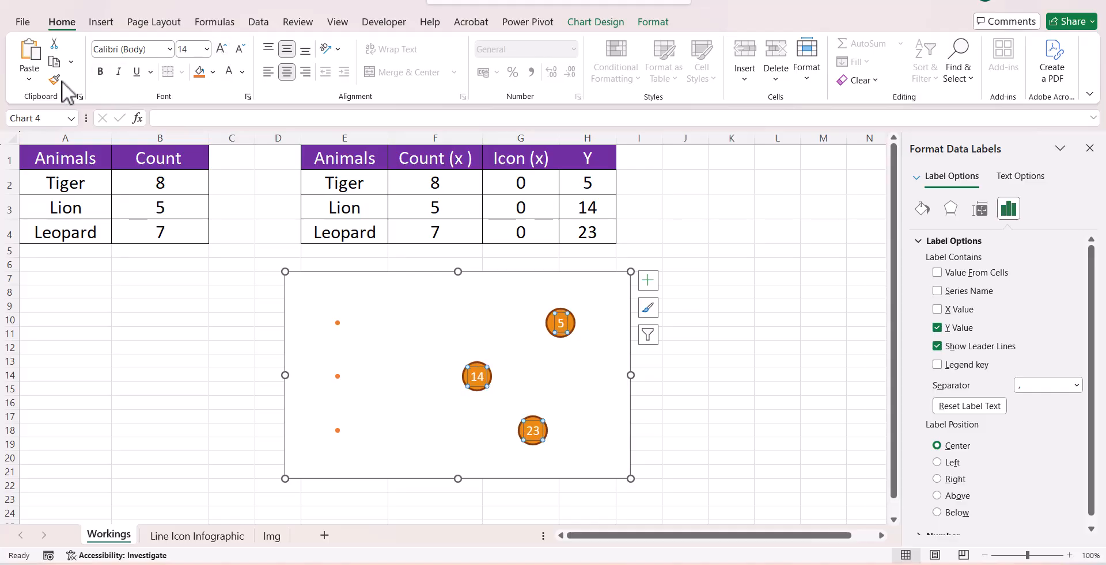
left_click(101, 72)
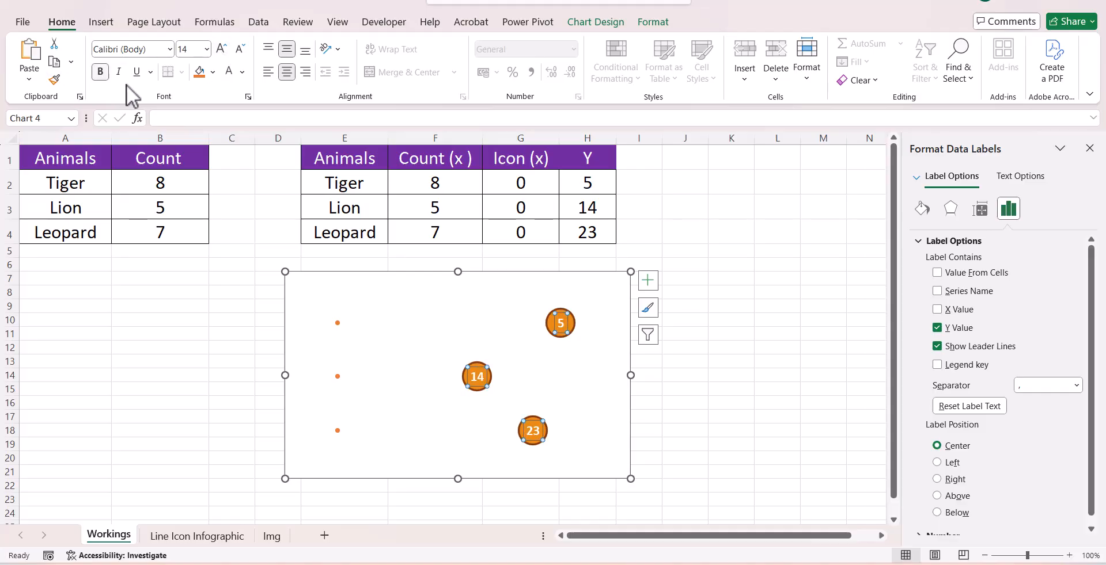
left_click(783, 308)
Step: Make the Count (x) data labels take their values from cells F2:F4 on the Workings sheet
left_click(565, 326)
right_click(559, 324)
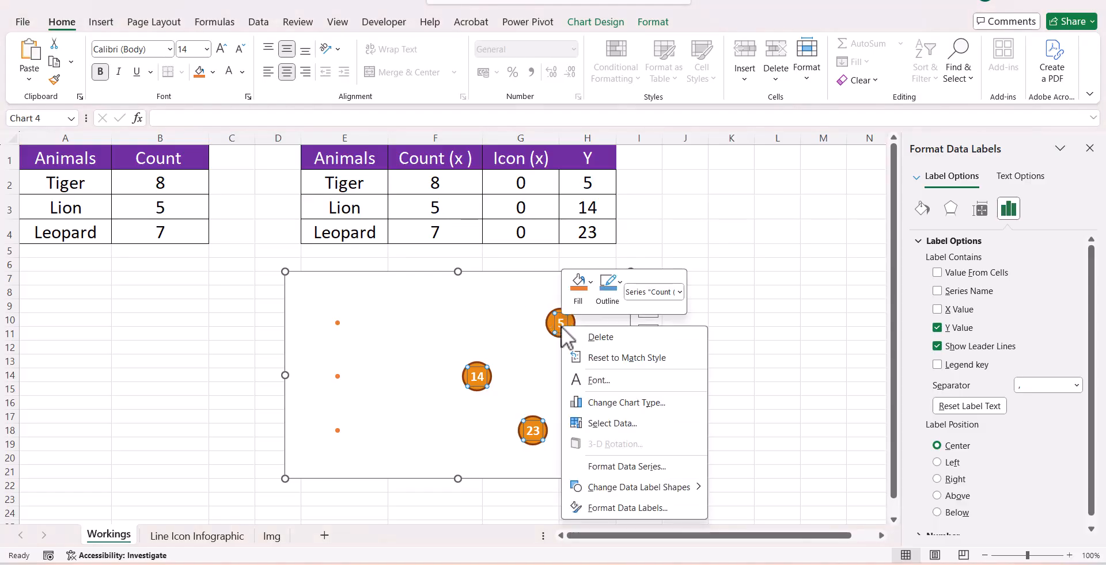
left_click(652, 507)
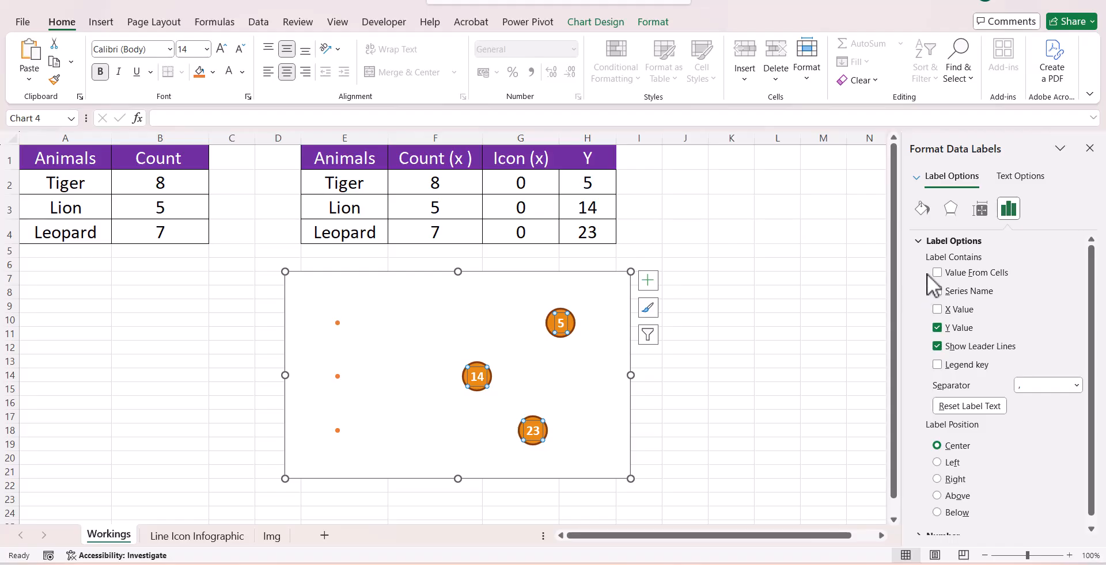
left_click(937, 272)
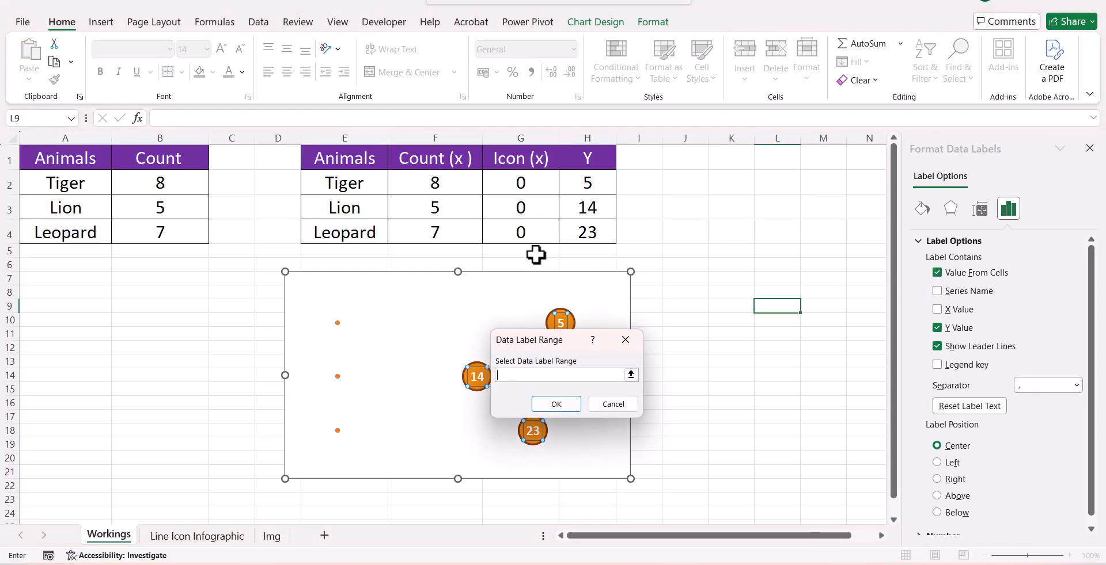
left_click_drag(455, 190, 452, 224)
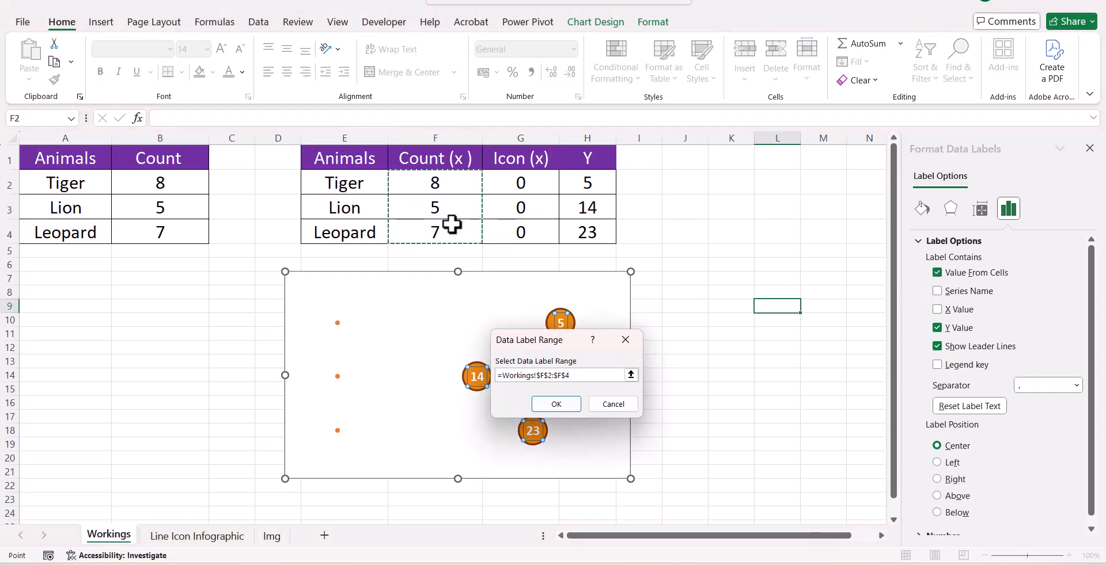
left_click(564, 406)
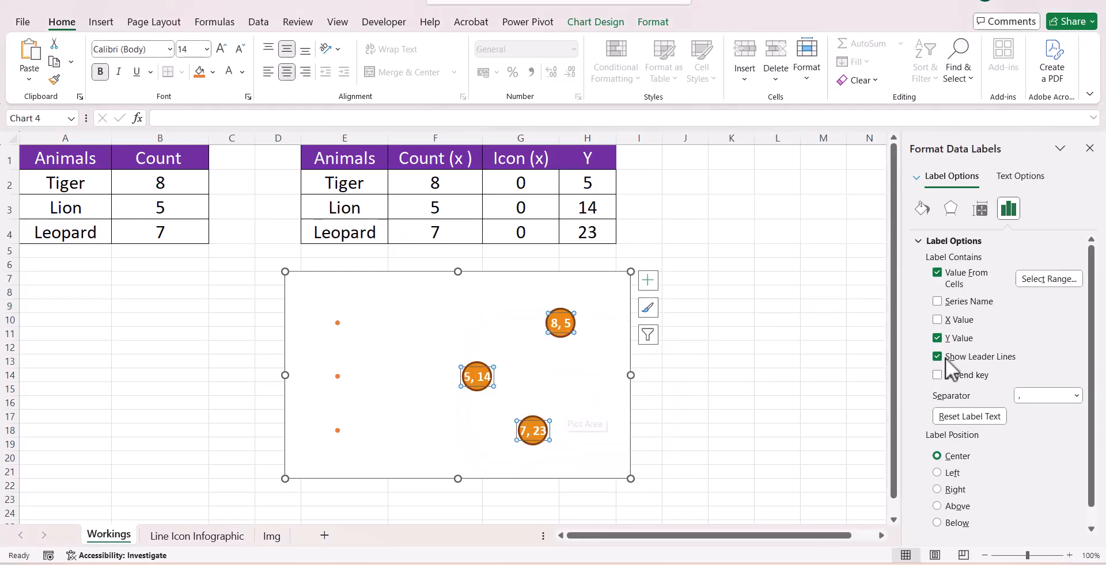
Step: Turn off the Y value and leader lines in the Count (x) data labels
left_click(937, 338)
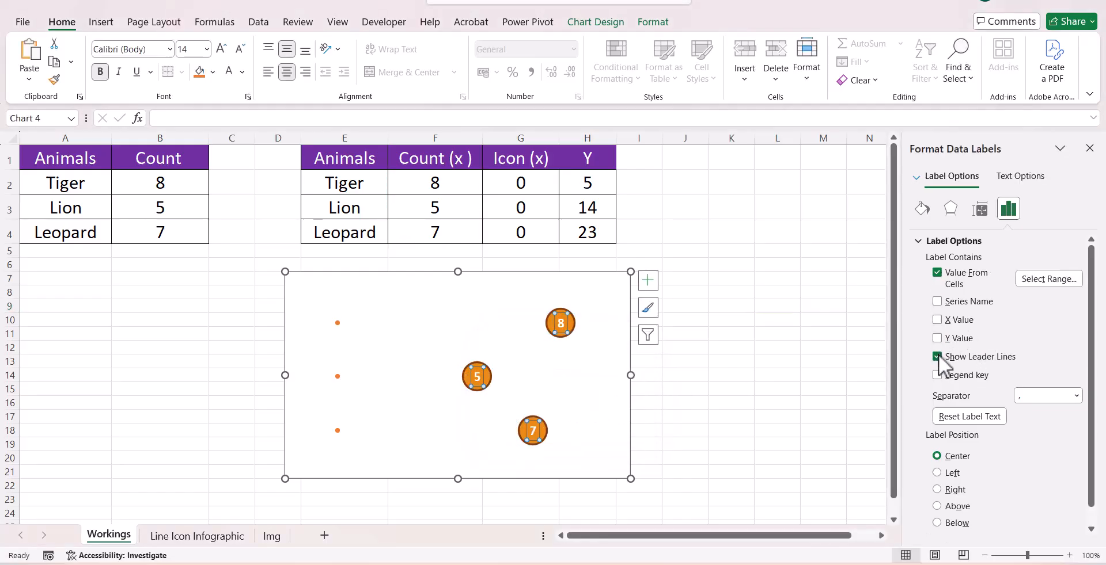
left_click(937, 356)
left_click(814, 365)
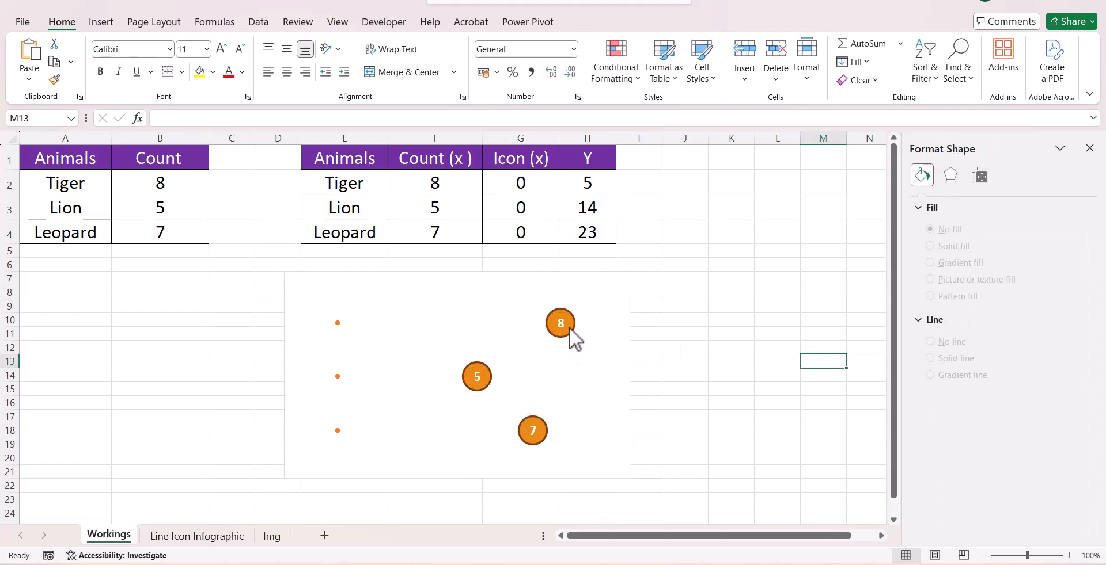
Step: Add error bars to the Count (x) series and delete the vertical ones, keeping only the horizontal bars
left_click(535, 431)
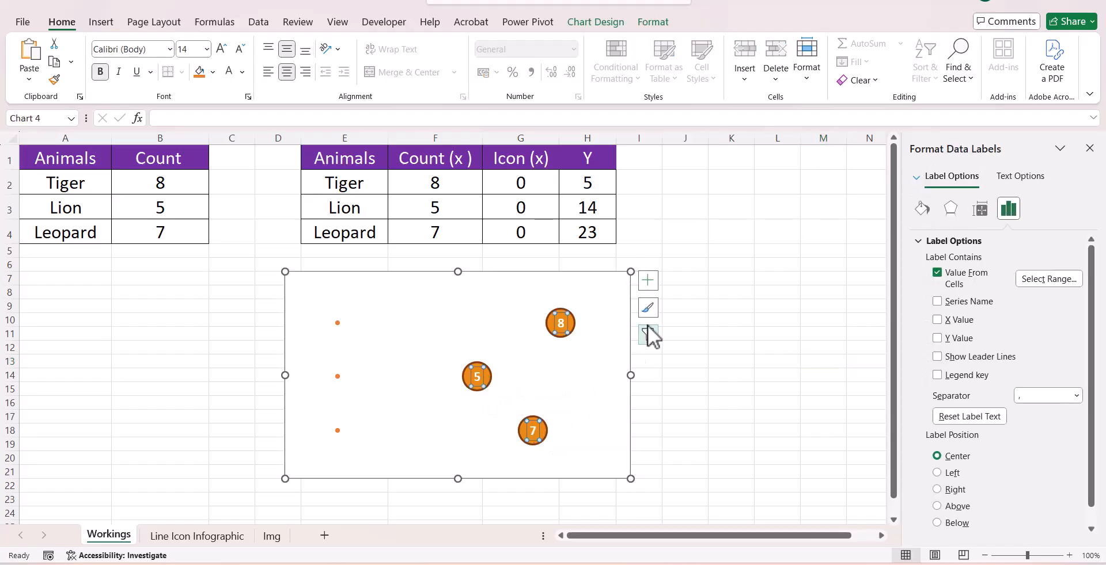
left_click(576, 327)
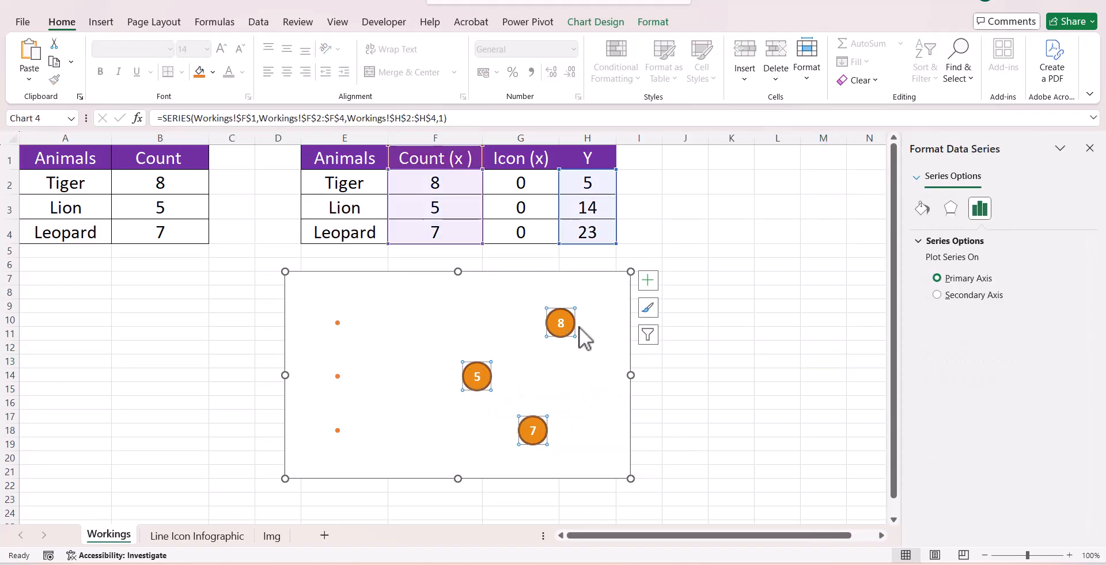
left_click(647, 281)
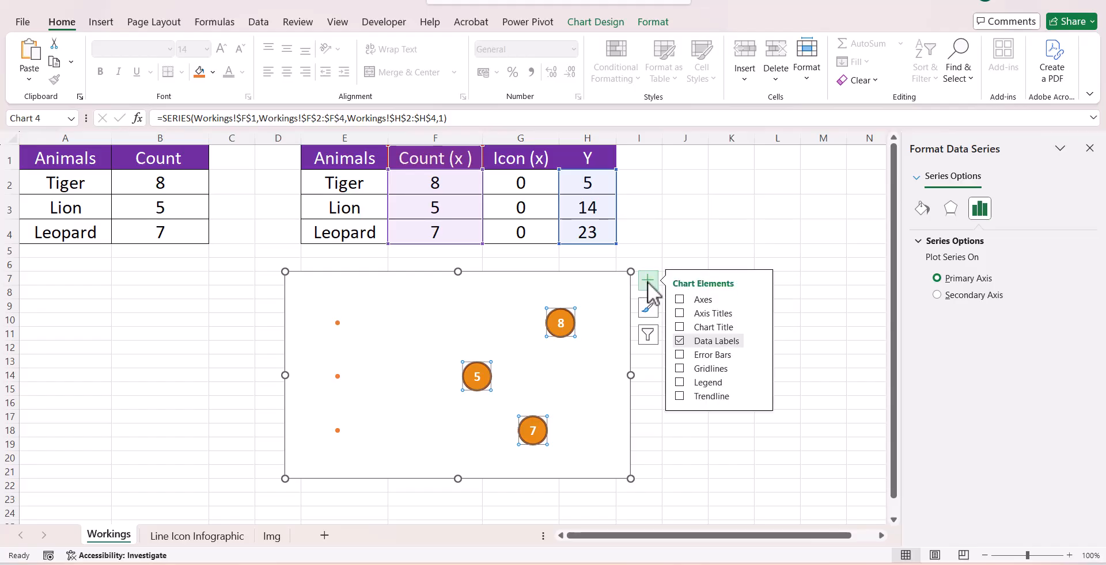
left_click(679, 355)
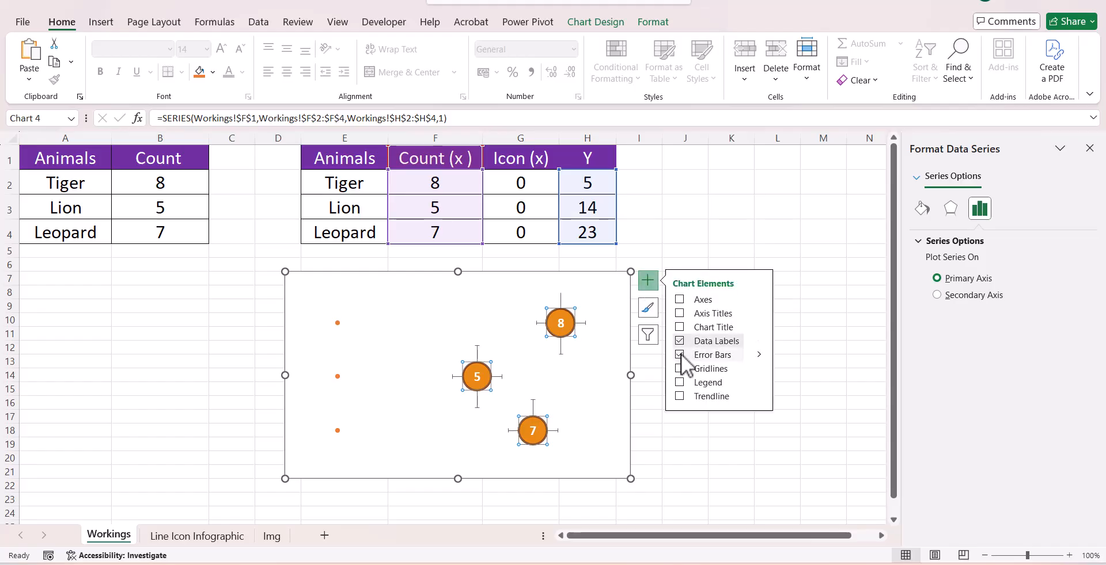
left_click(734, 469)
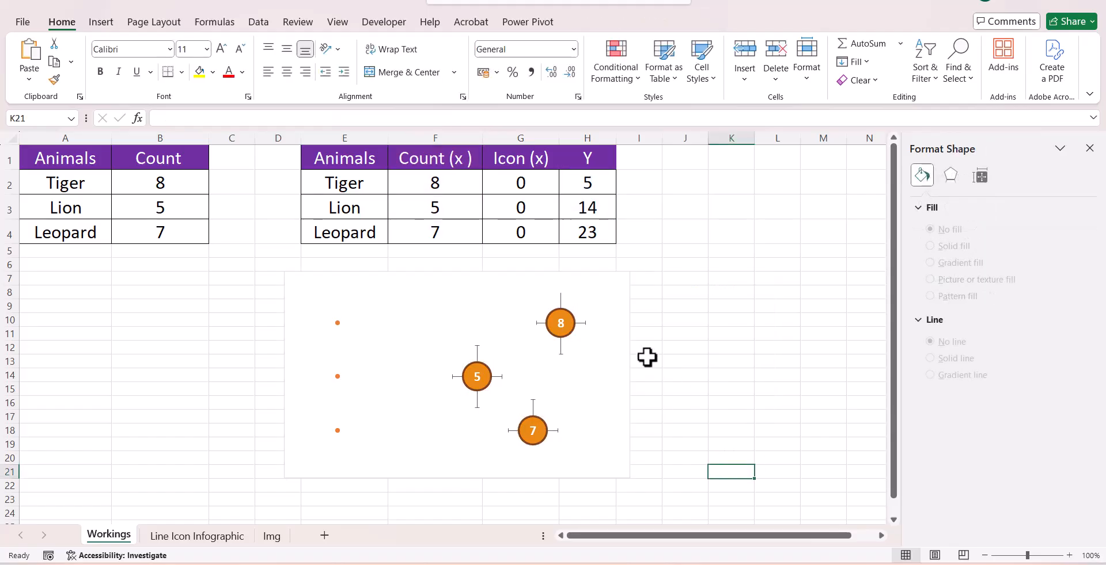
left_click(561, 300)
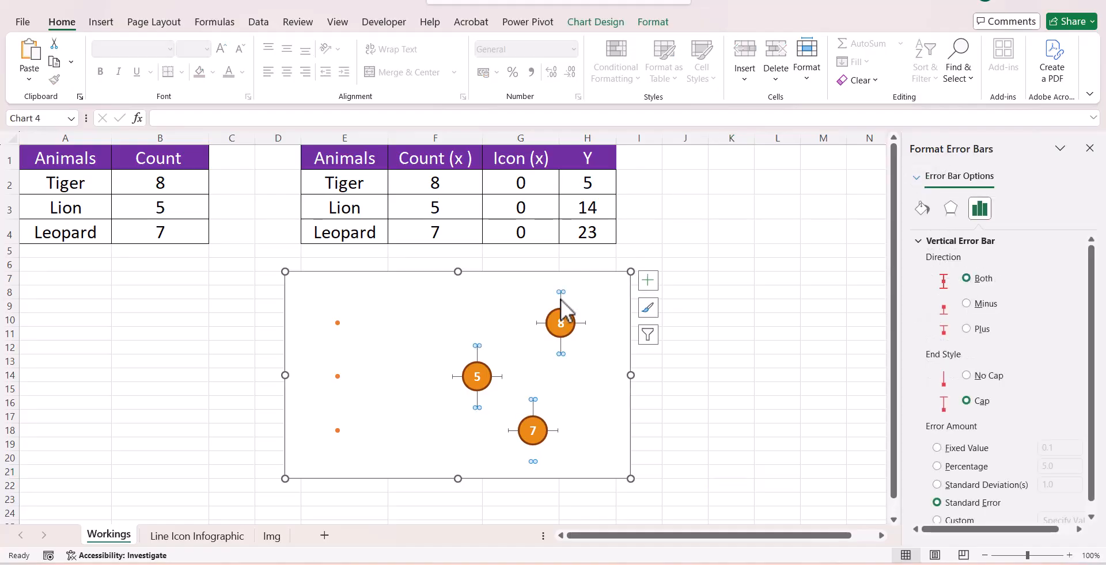
key("Escape")
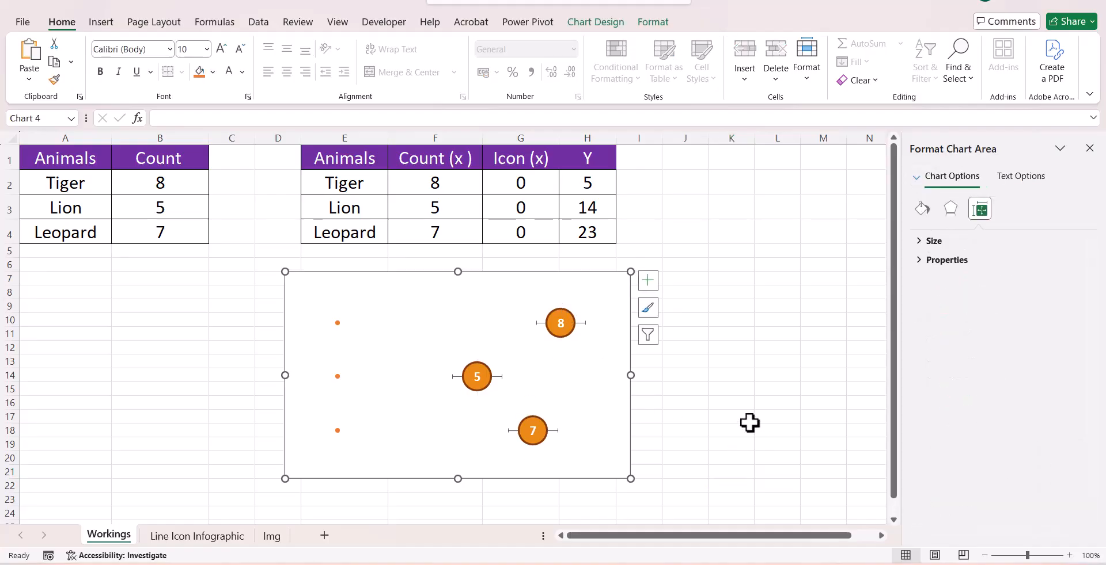
Step: Set the horizontal error bars to Minus direction, No Cap end style and a Percentage error amount of 100
left_click(583, 324)
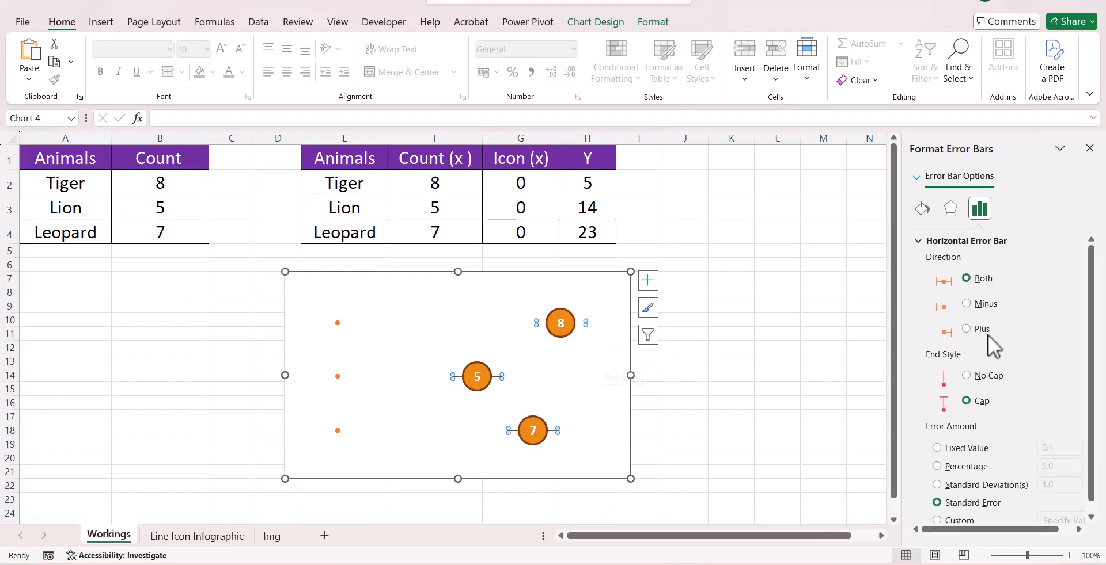
left_click(966, 304)
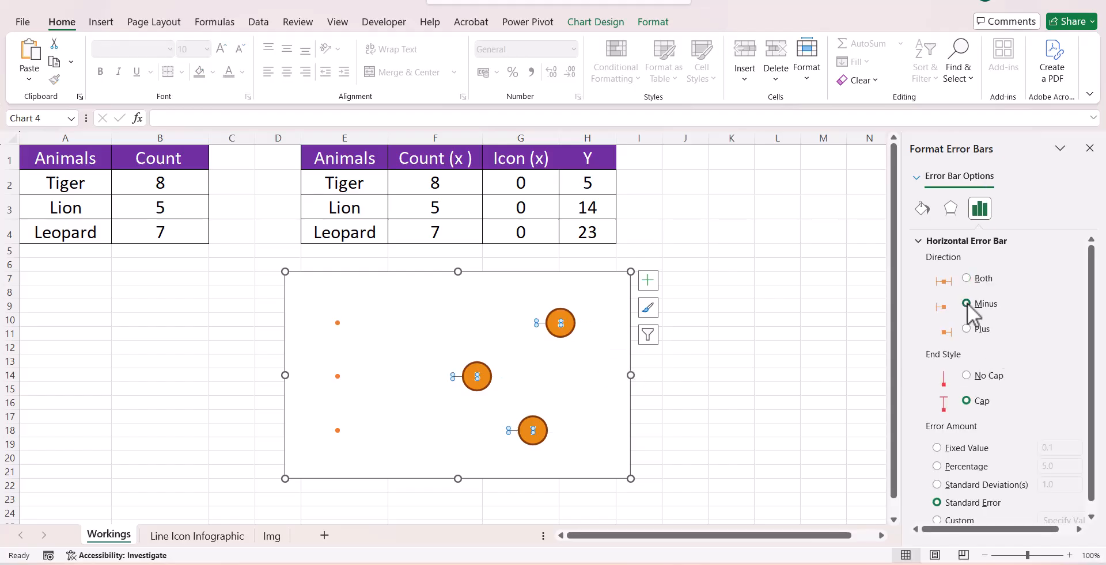
left_click(967, 377)
left_click(975, 466)
left_click(1059, 467)
type("100")
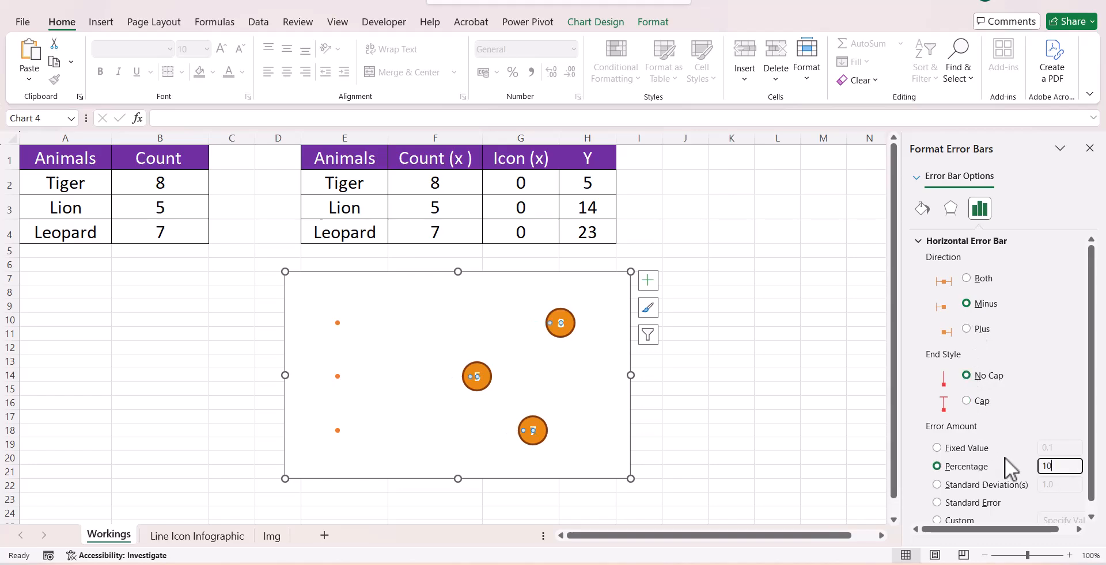
left_click(750, 388)
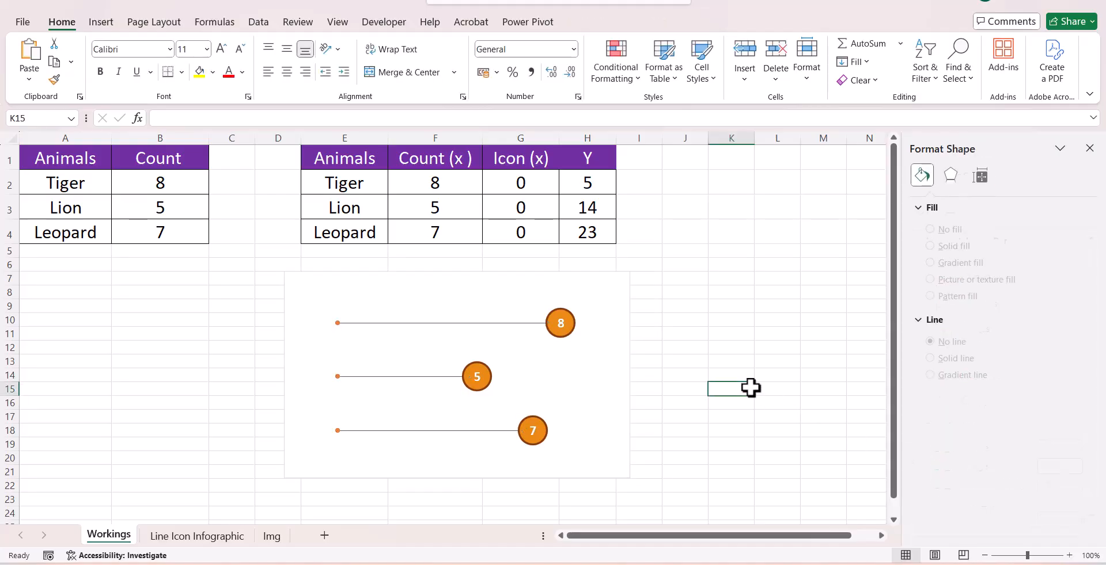
Step: Format the horizontal error bars as solid lines in the darkest theme orange with a width of 2 pt
left_click(359, 324)
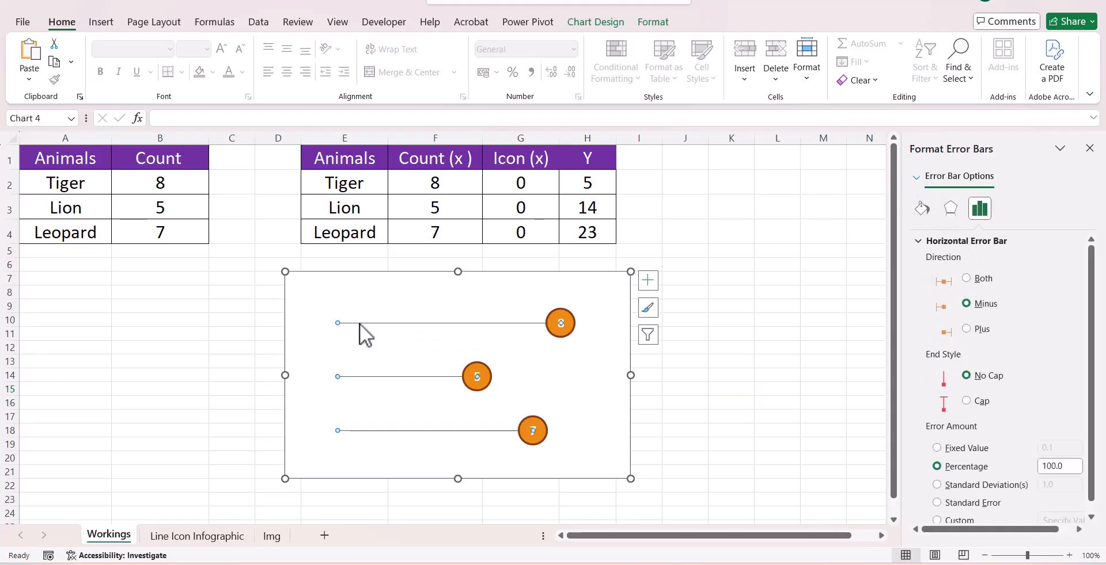
right_click(359, 324)
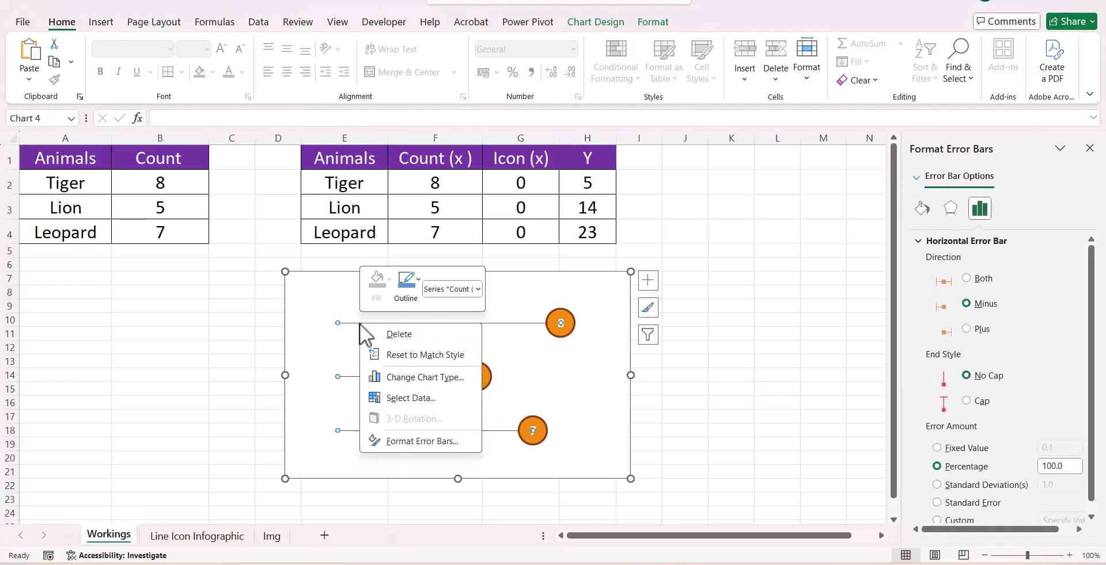
left_click(409, 442)
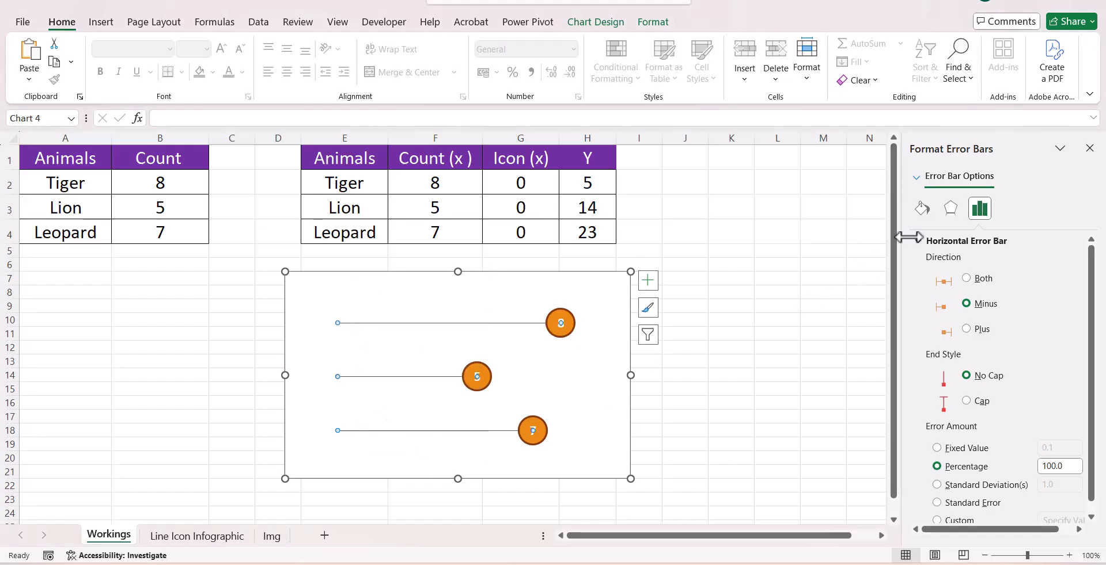
left_click(923, 209)
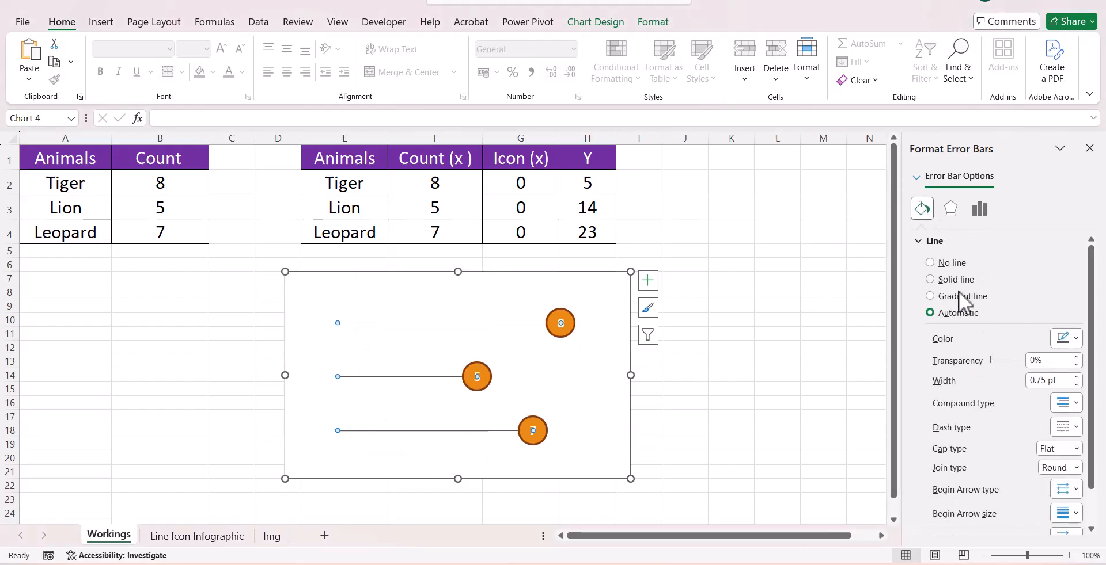
left_click(1075, 339)
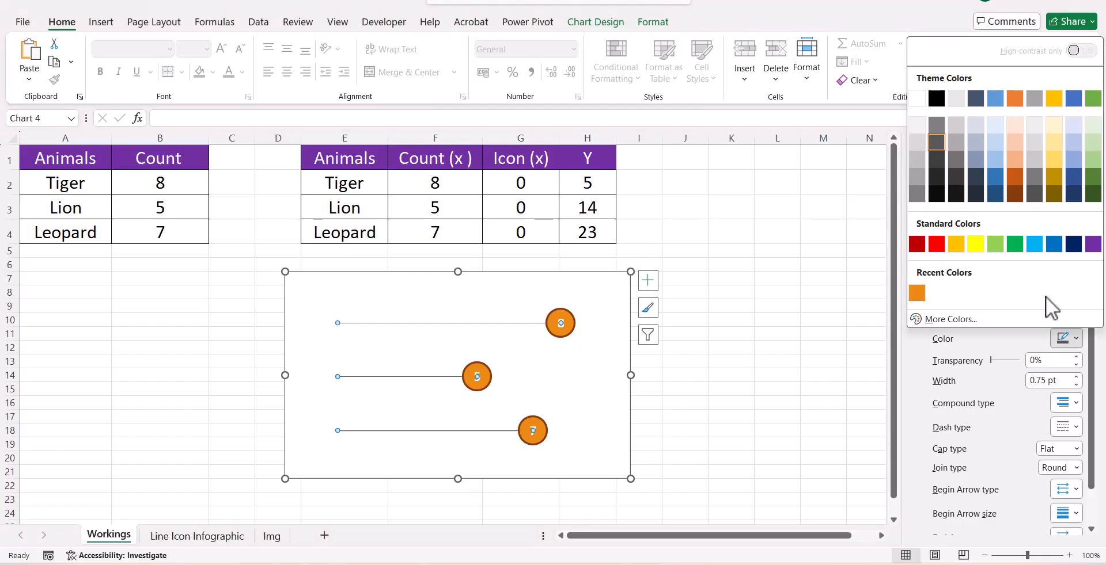
left_click(1017, 194)
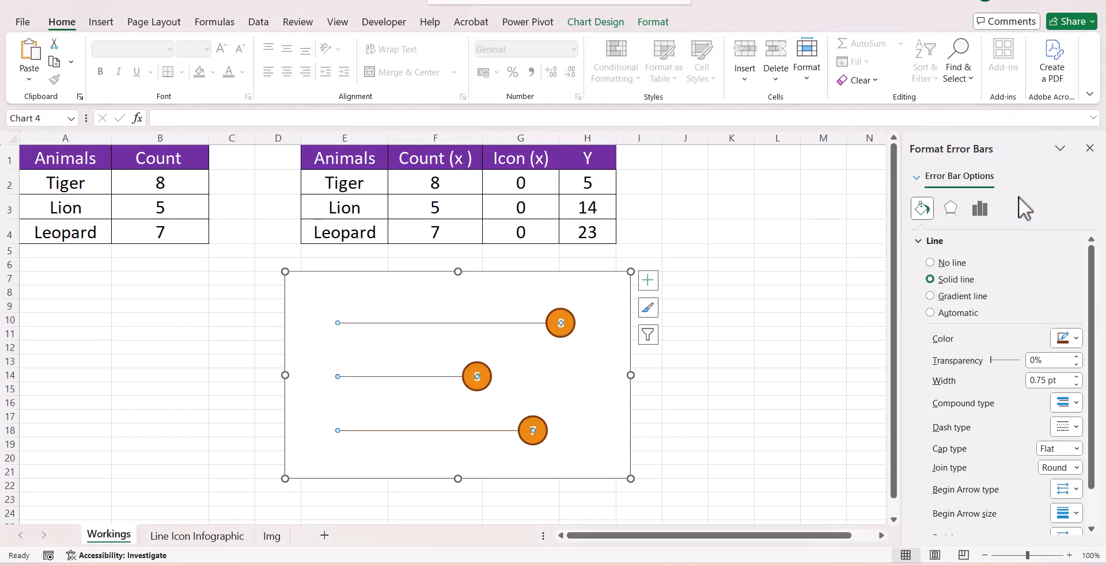
left_click_drag(1061, 380, 1006, 383)
type("2")
key("Return")
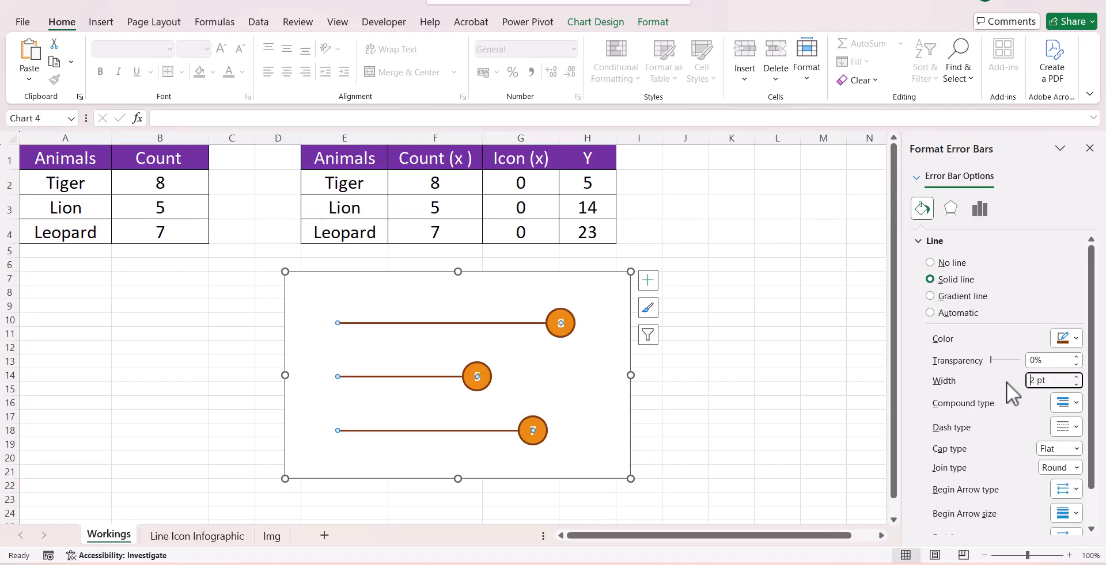
Step: Change the dash type of the horizontal error bars to a short dashed pattern
left_click(1074, 428)
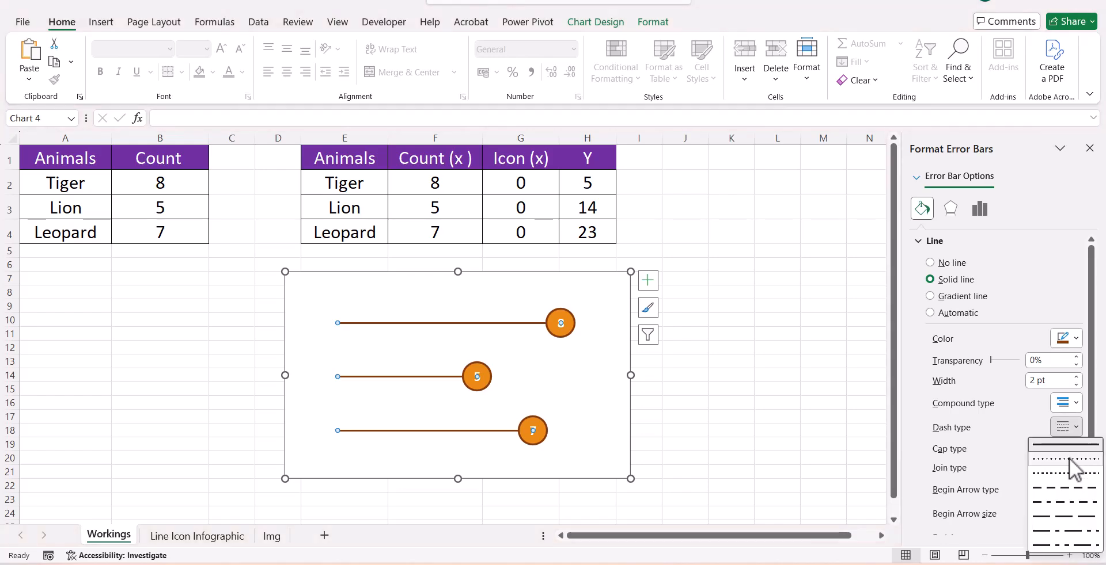
left_click(1068, 480)
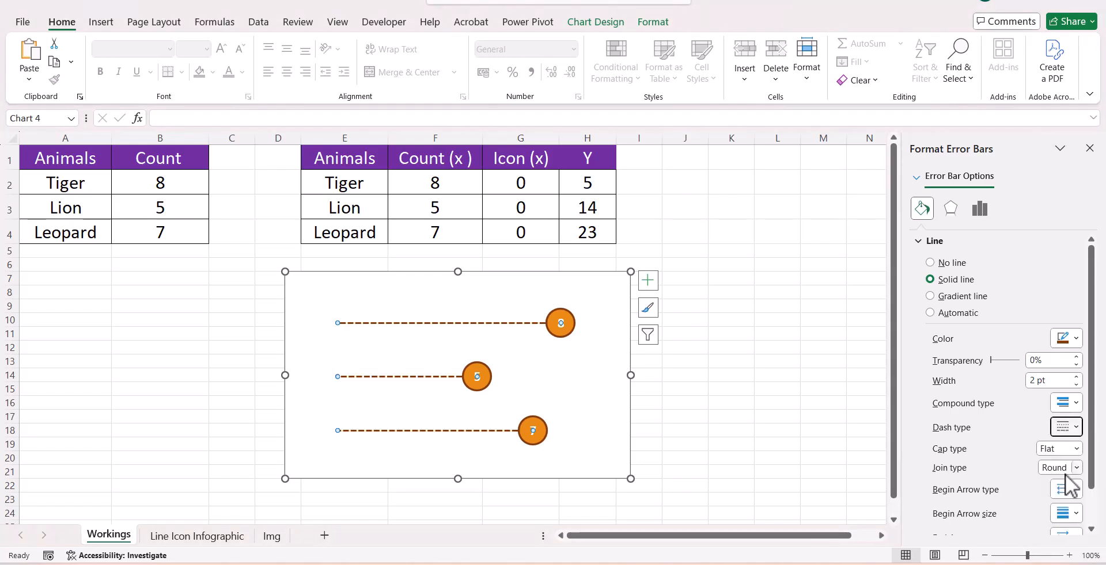
left_click(841, 434)
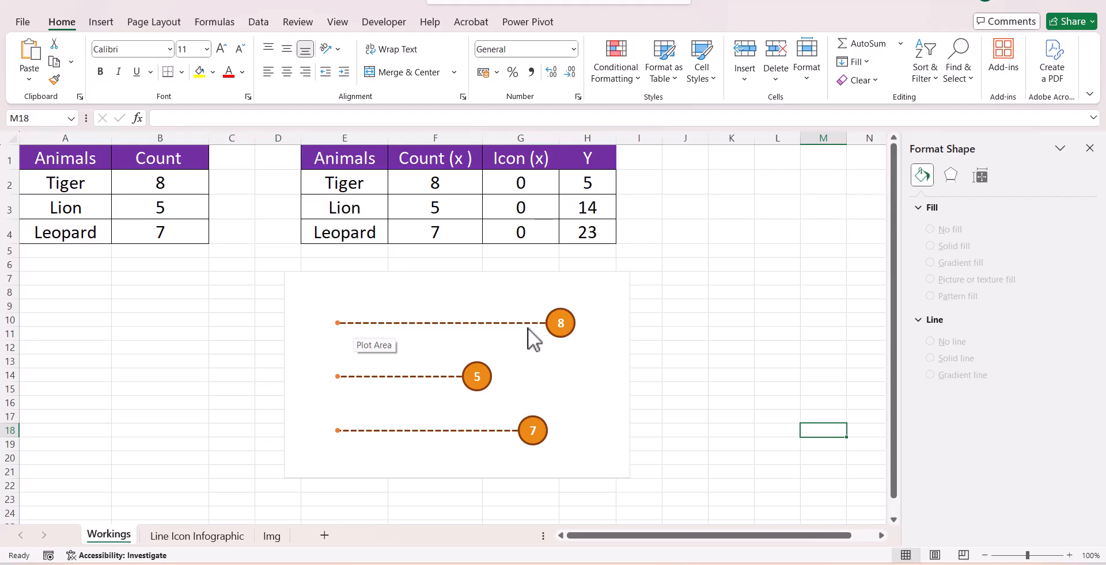
left_click(681, 377)
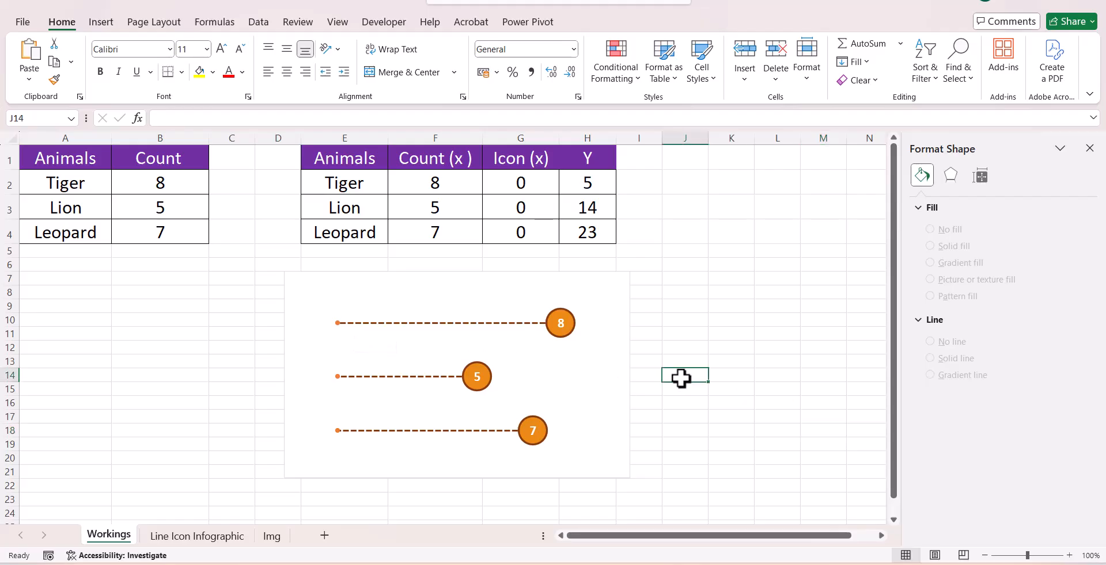
Step: Copy the tiger, lion and leopard pictures from the Img sheet onto the Workings sheet beside the chart
key("ctrl+Page_Down")
key("ctrl+Page_Down")
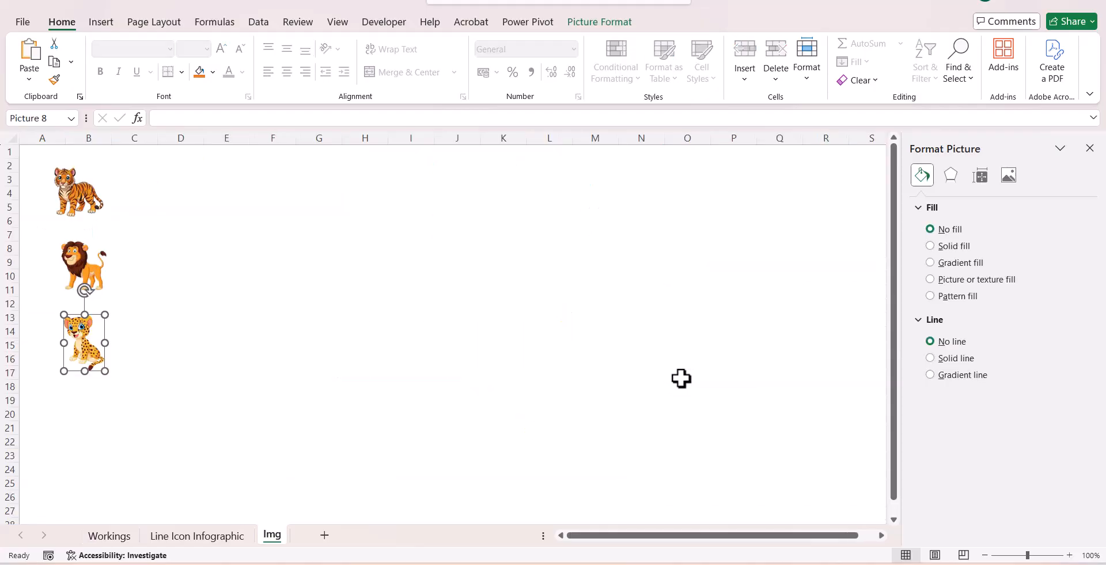
left_click(392, 295)
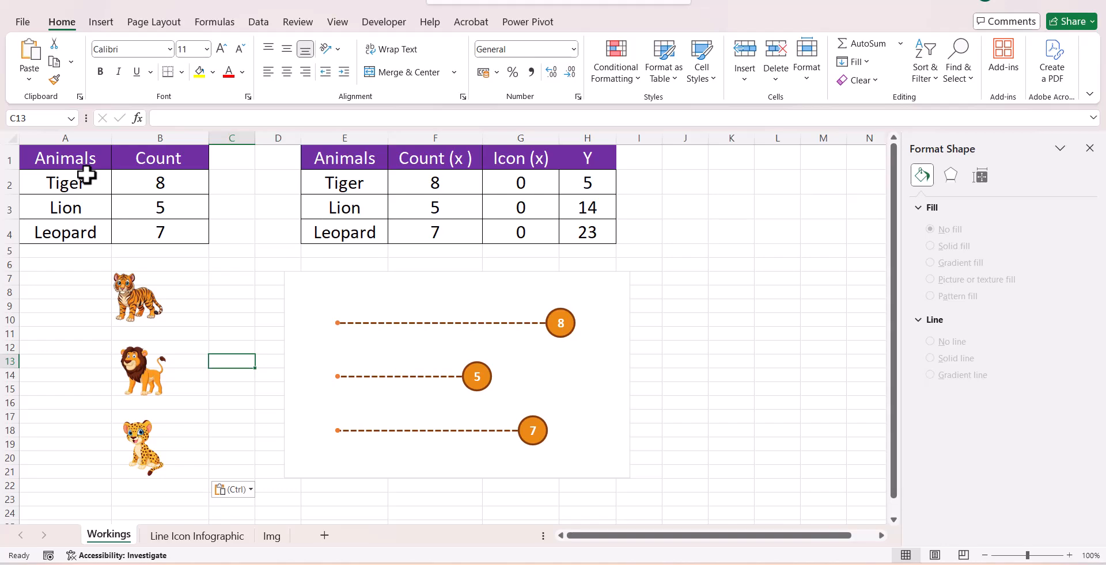
left_click(206, 292)
Step: Replace the Icon (x) marker on the Tiger line with a copy of the tiger picture
left_click(137, 299)
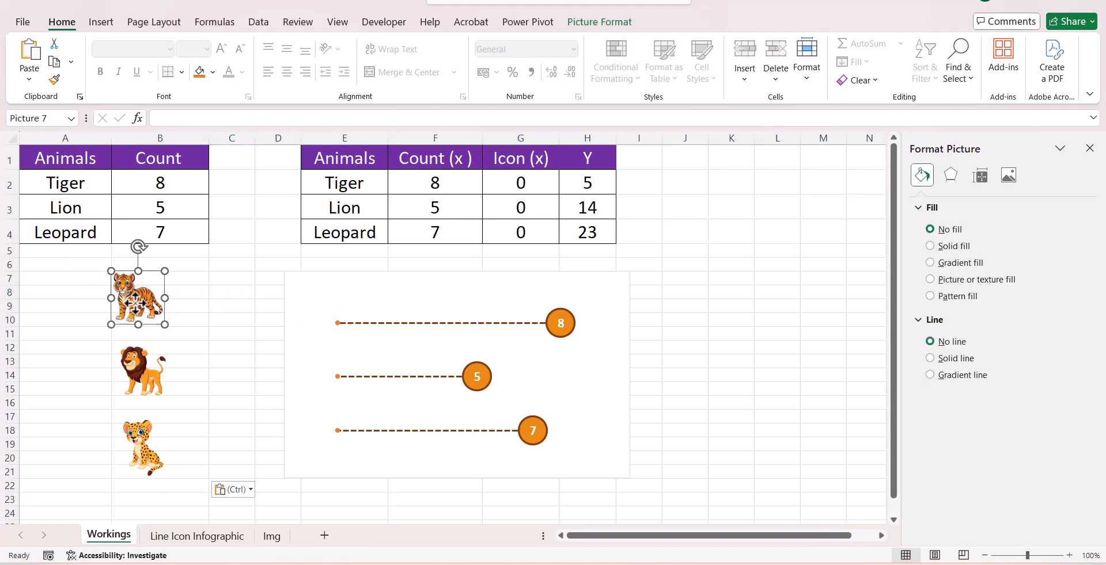
left_click(249, 295)
left_click(336, 323)
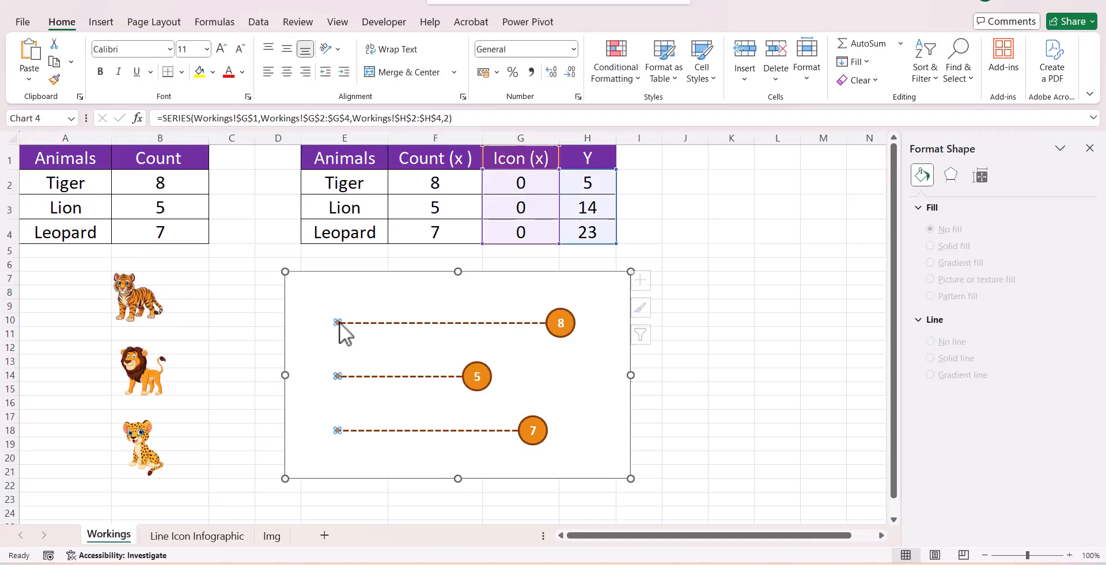
left_click(338, 323)
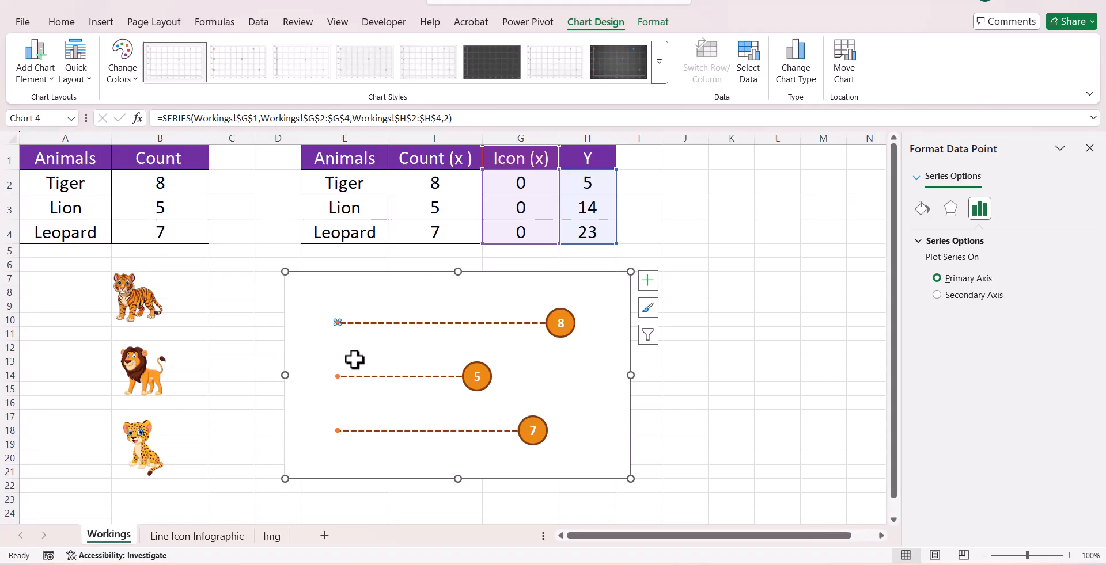
key("ctrl+v")
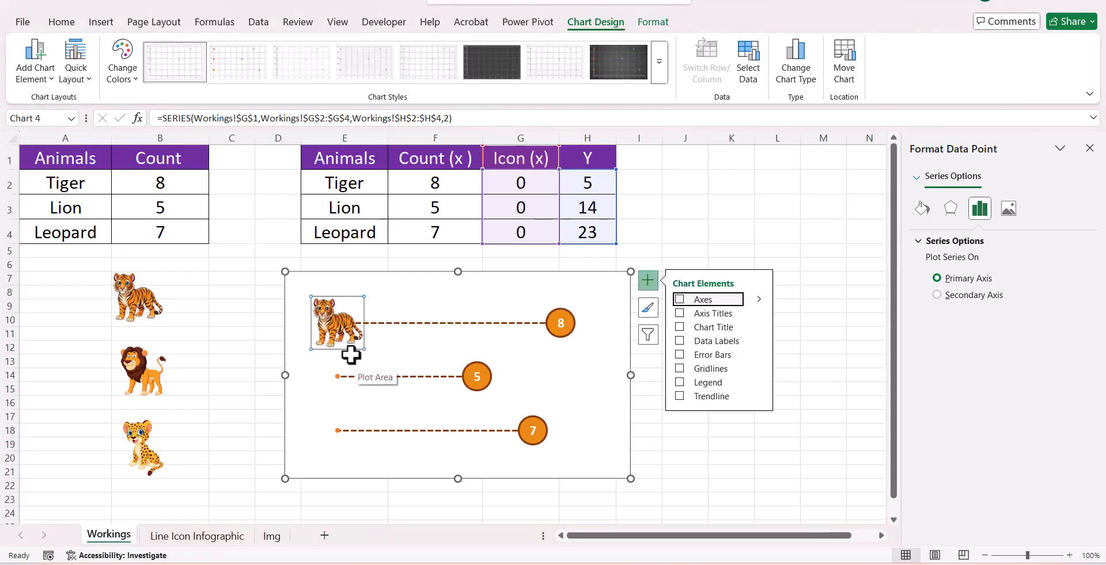
left_click(250, 282)
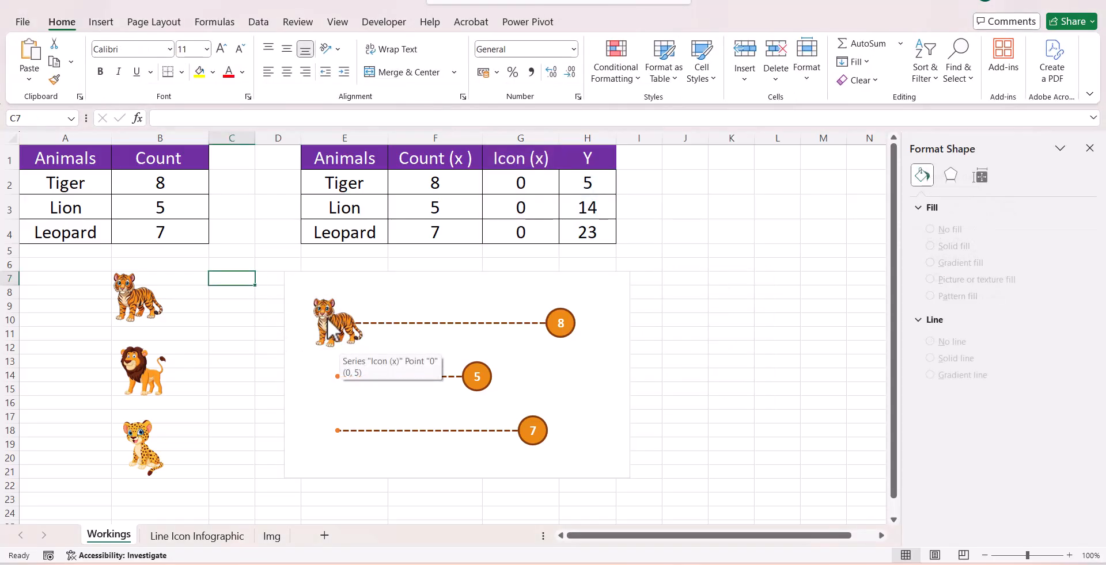
Step: Replace the Icon (x) marker on the Lion line with a copy of the lion picture
left_click(152, 364)
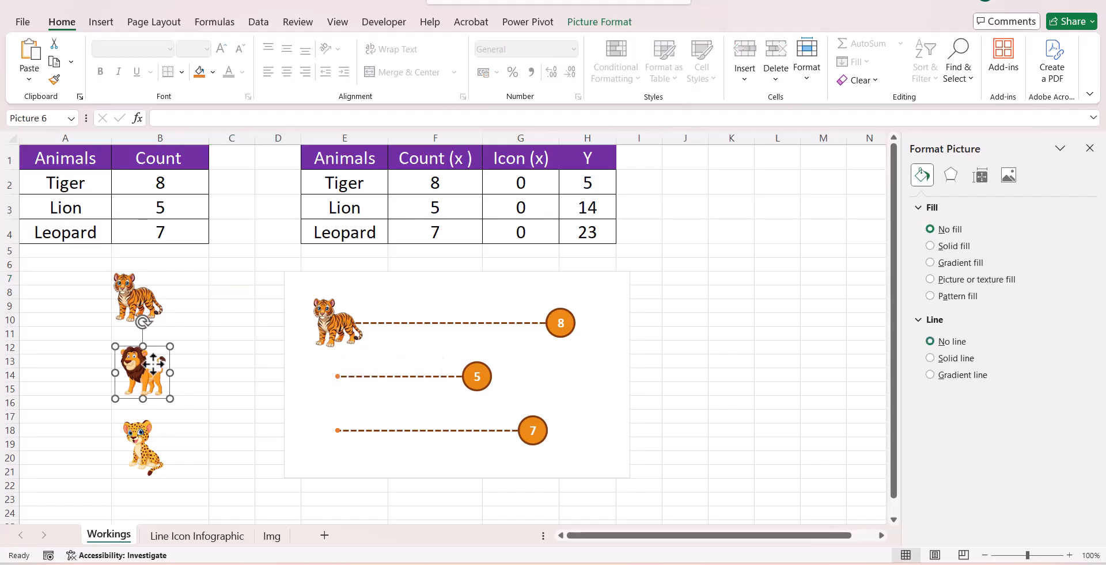
left_click(234, 334)
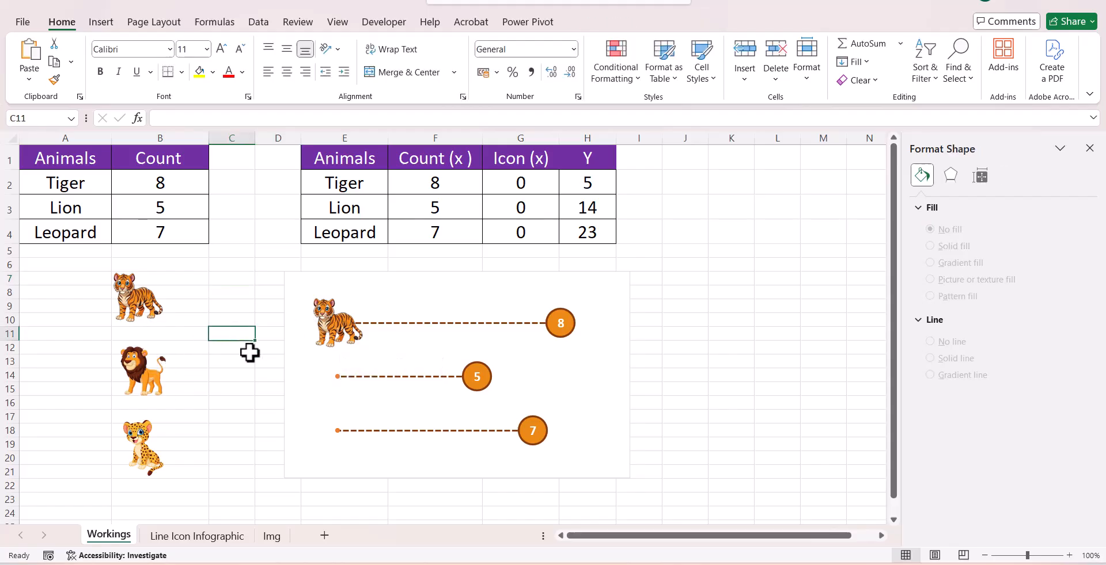
left_click(338, 376)
left_click(338, 376)
key("ctrl+v")
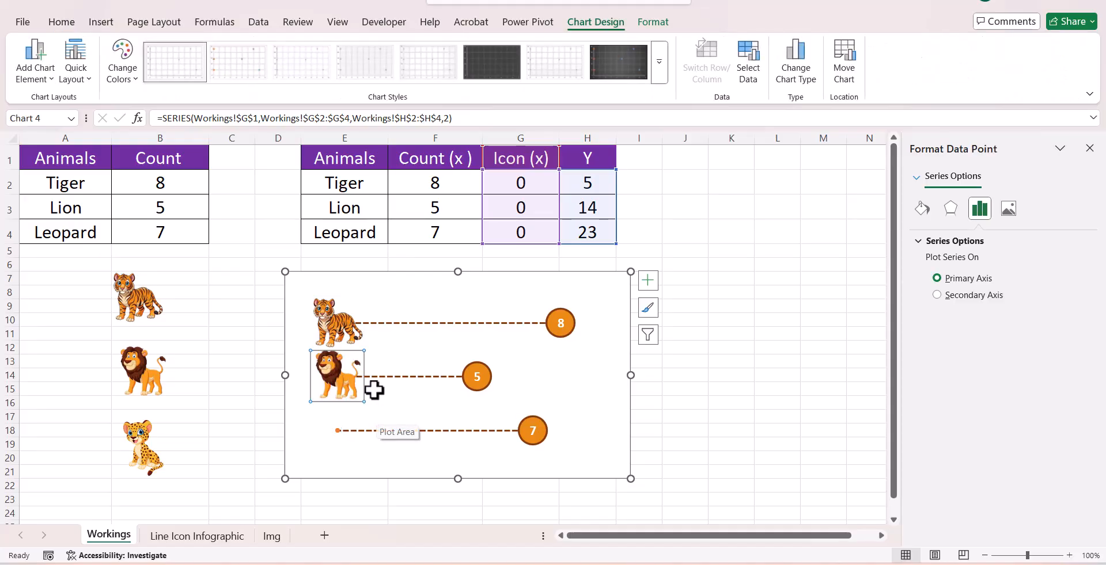
left_click(219, 403)
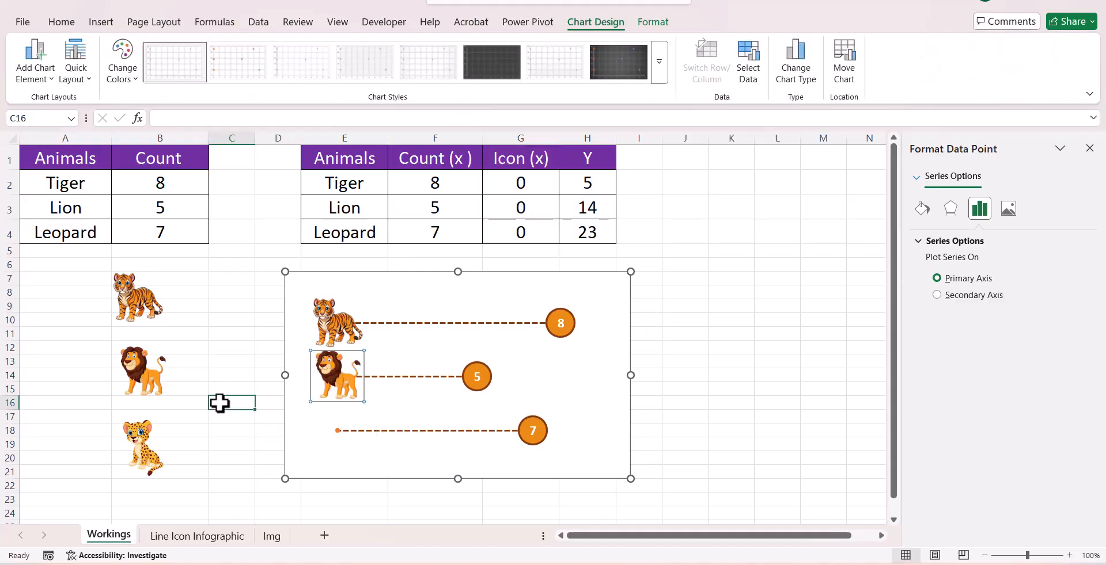
Step: Replace the Icon (x) marker on the Leopard line with a copy of the leopard picture
left_click(140, 455)
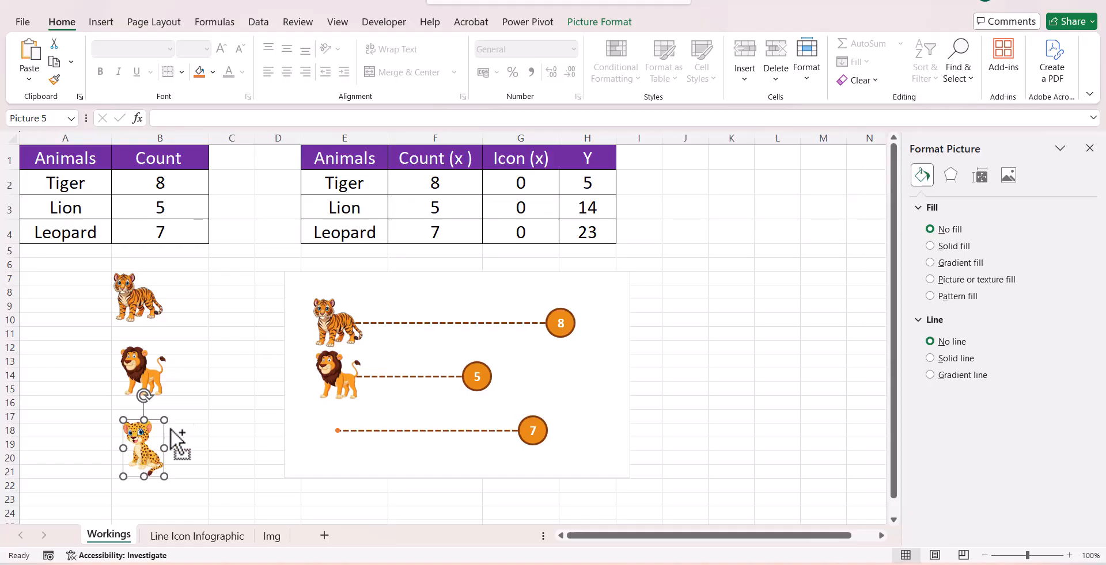
left_click(338, 431)
left_click(339, 431)
key("ctrl+v")
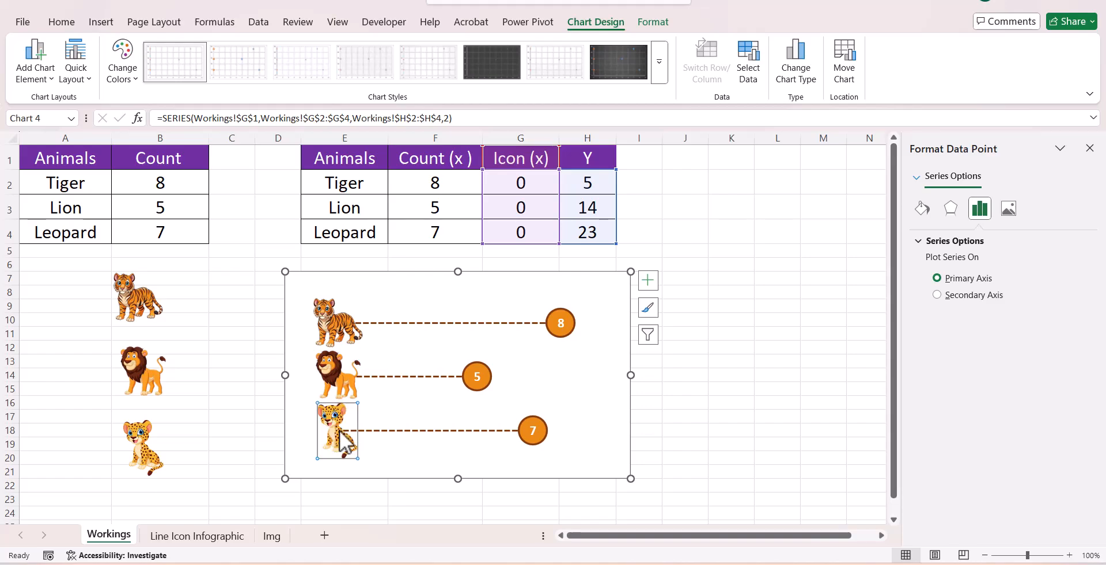
Step: Stretch the infographic chart vertically so it spans from row 6 down to row 24
left_click(262, 433)
left_click(459, 478)
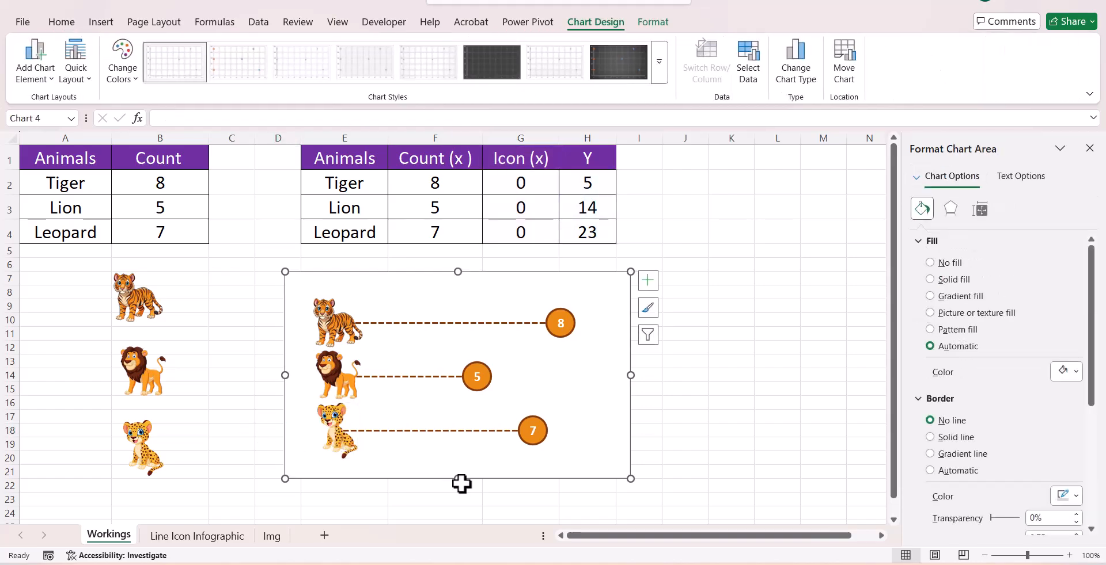
left_click_drag(459, 478, 471, 517)
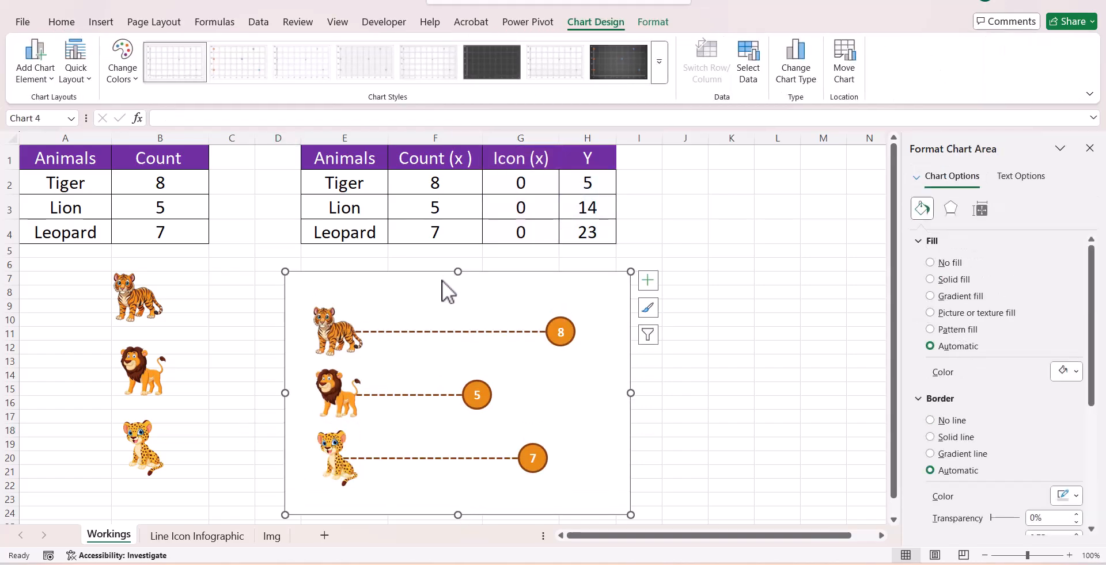
left_click_drag(454, 271, 453, 258)
left_click(718, 405)
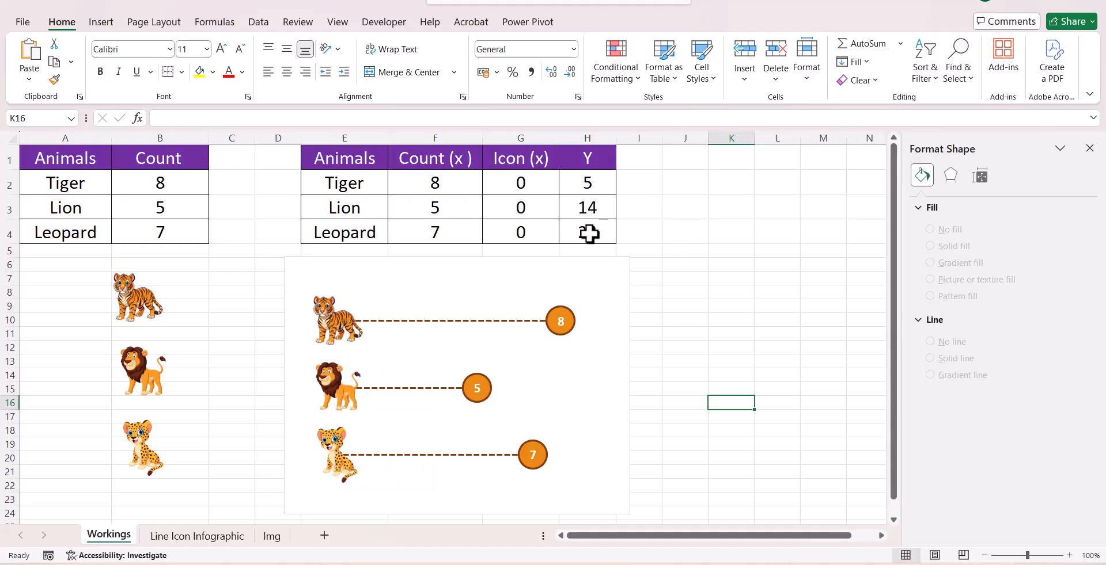
Step: Inspect the formulas behind the Tiger, Lion and Leopard values in the Y column, cells H2 to H4
left_click(597, 191)
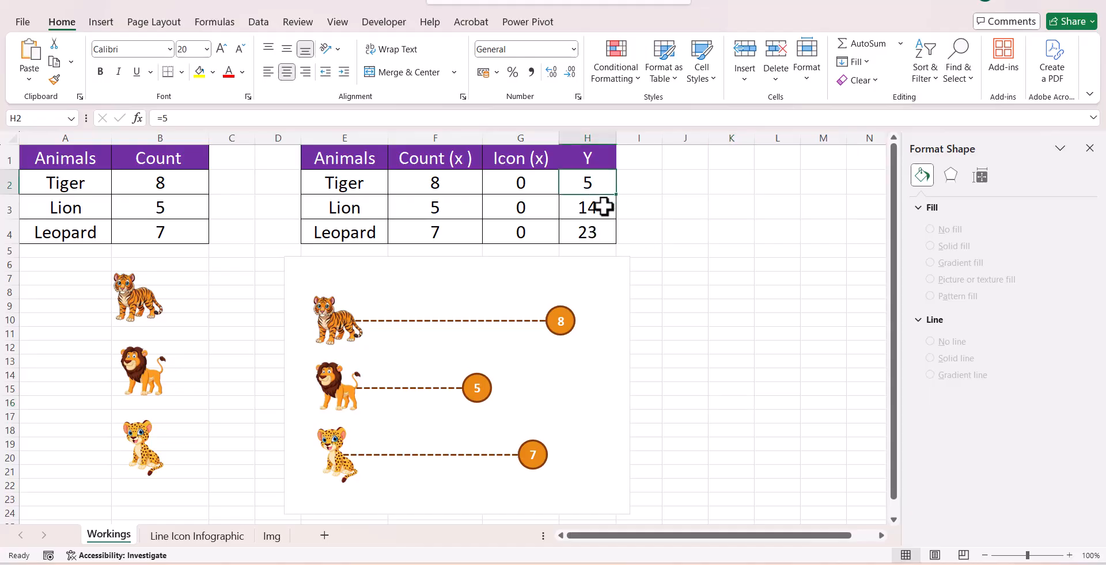
left_click(603, 206)
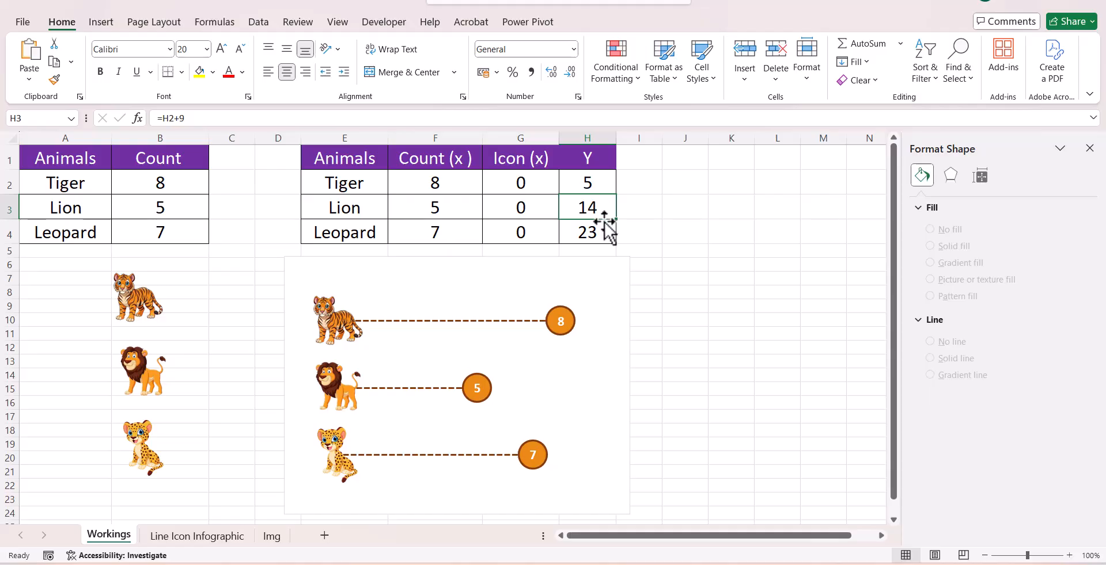
left_click(603, 228)
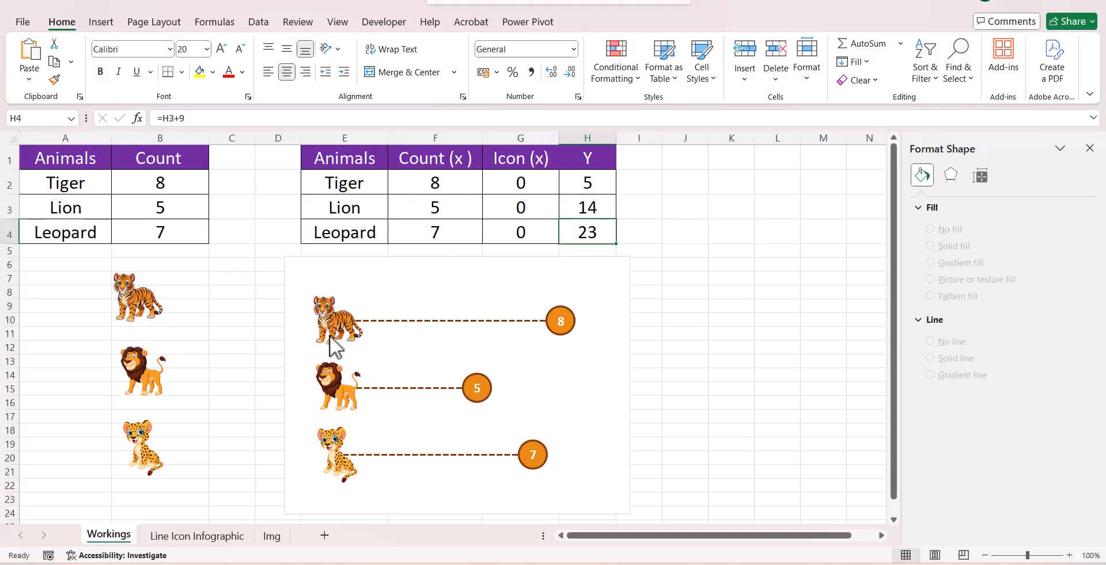
mouse_move(335, 370)
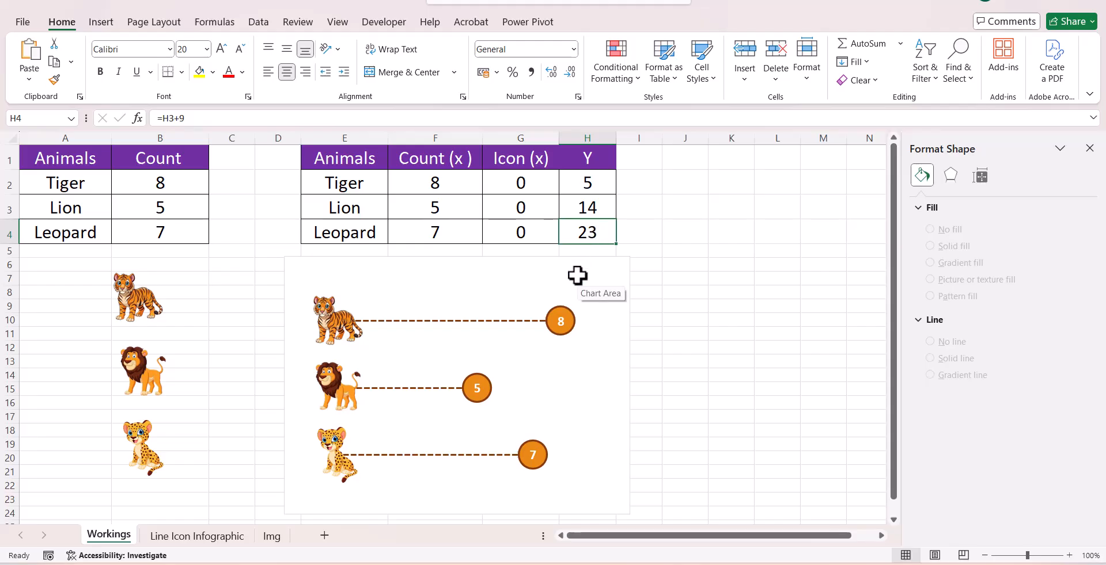
Step: Set the Tiger count in B2 to 4 and the Lion count in B3 to 8
left_click(188, 182)
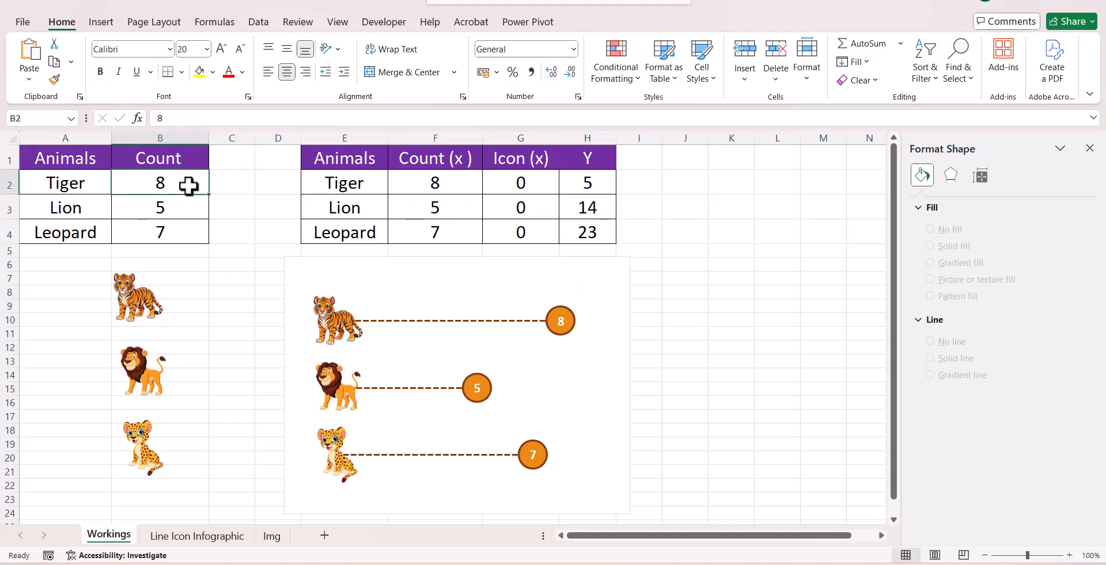
type("4")
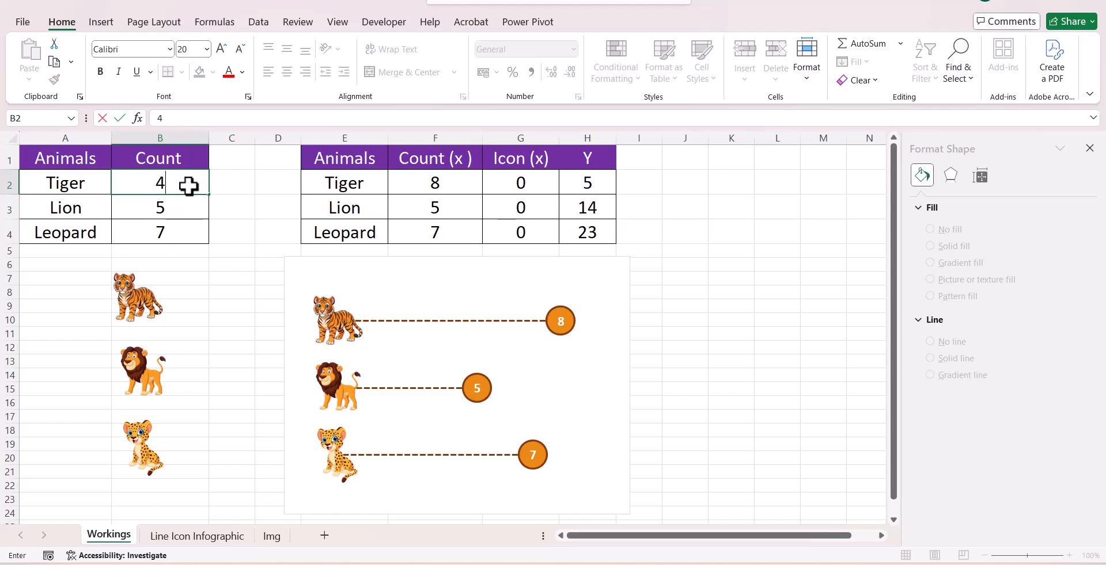
key("Return")
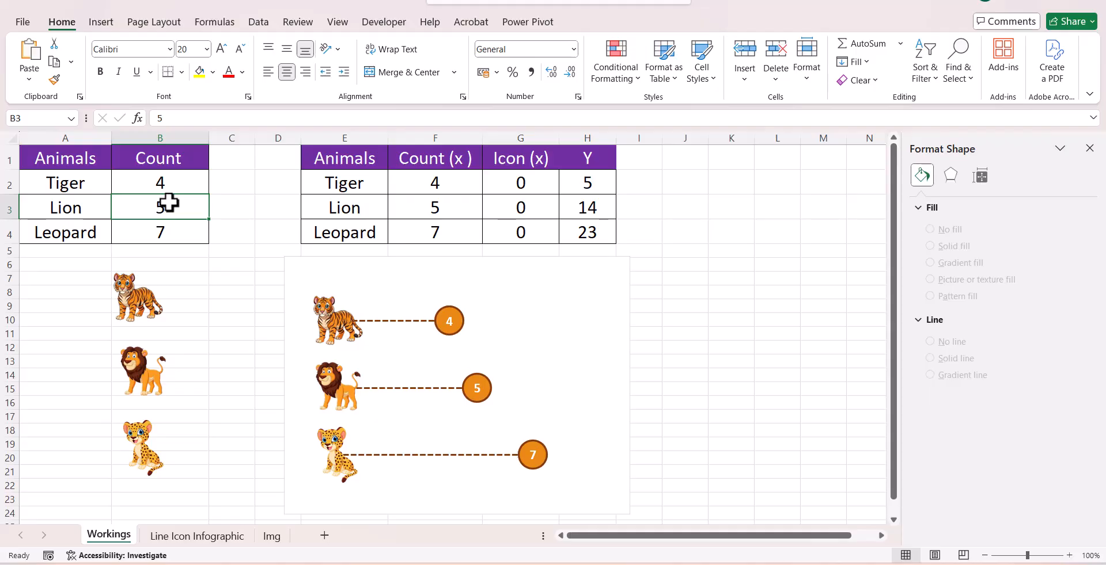
type("8")
left_click(212, 264)
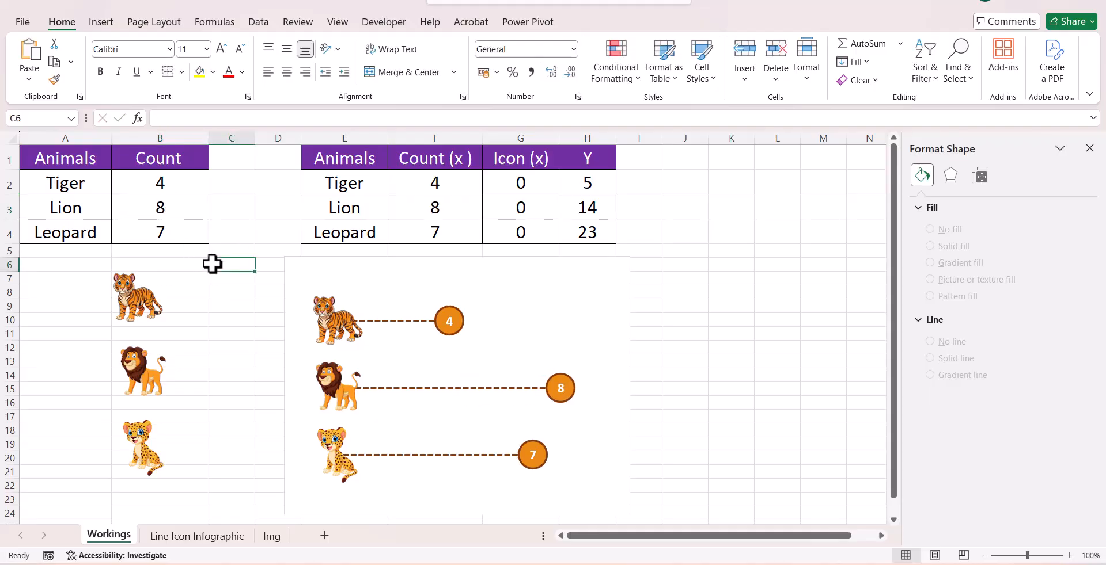